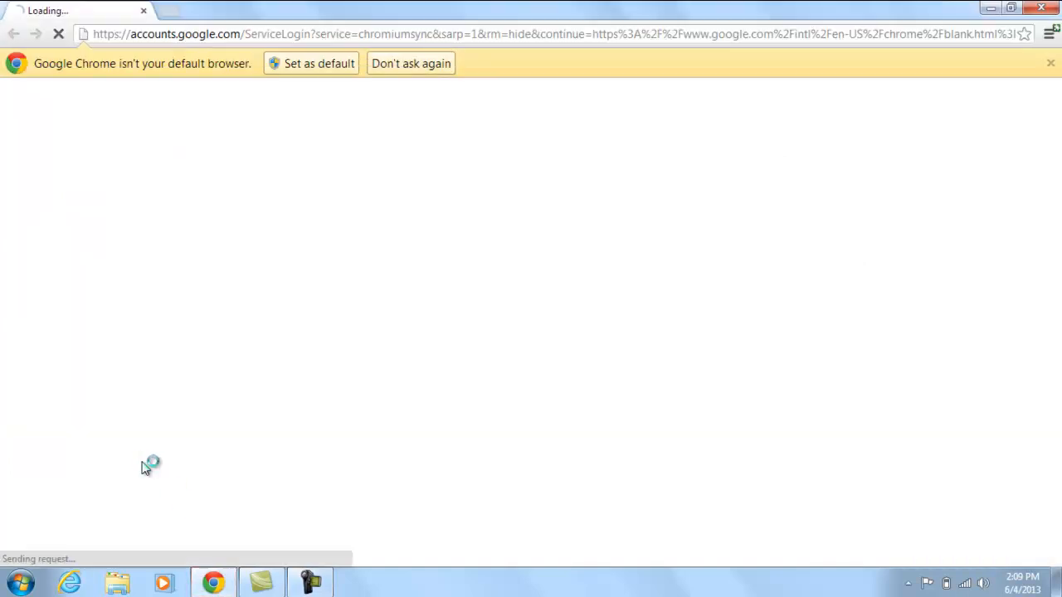
click(210, 26)
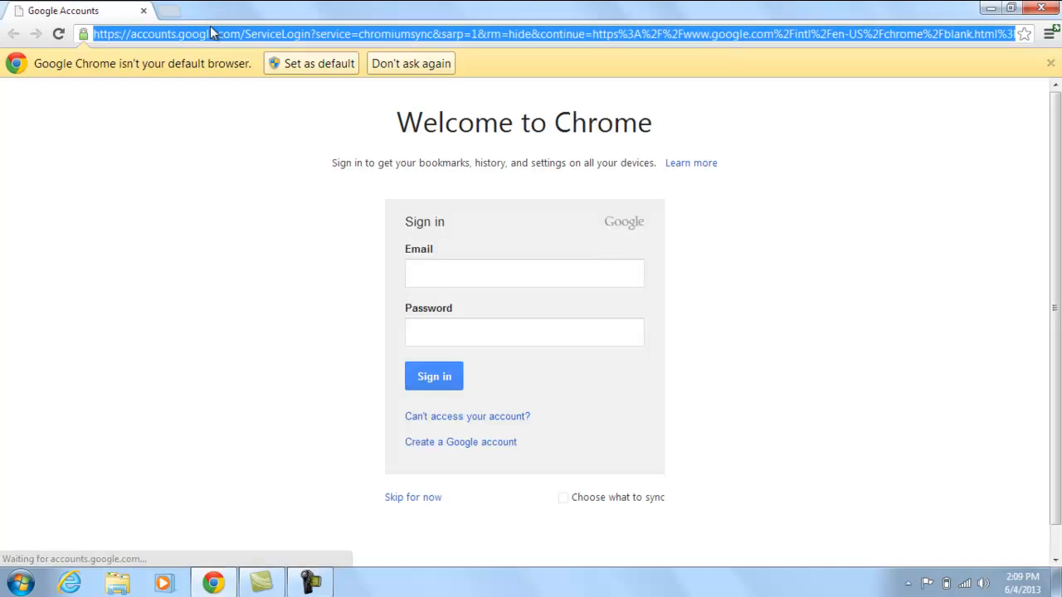
text(htt)
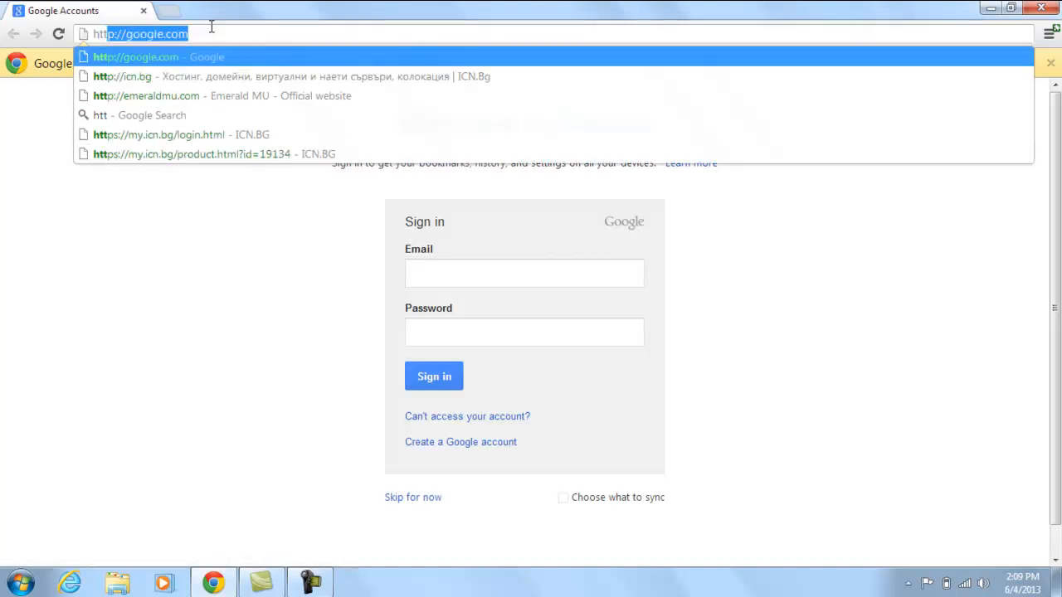
text(p://icn.bg)
key(Return)
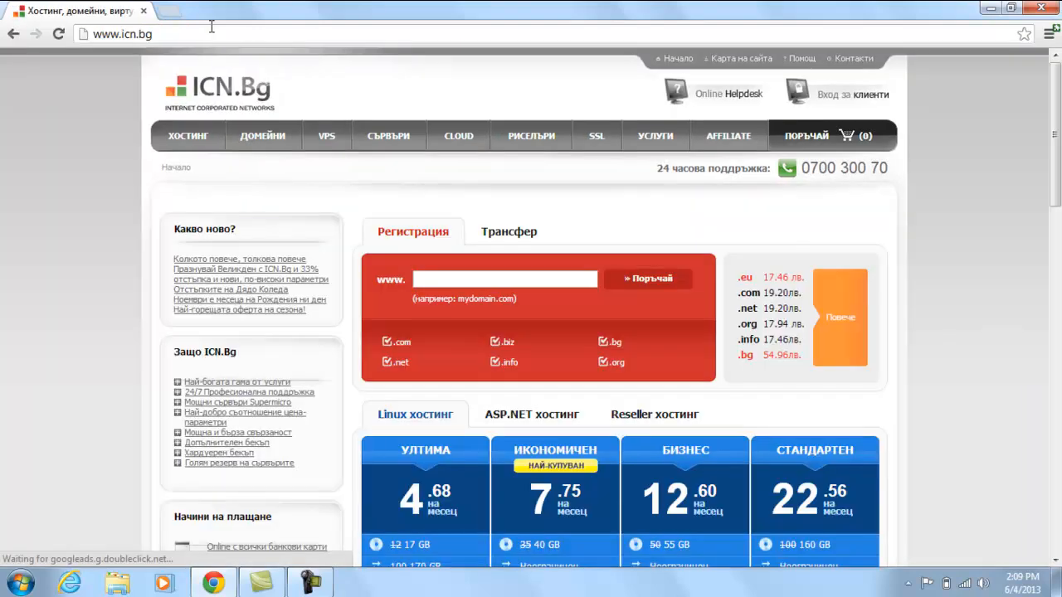
Log in to the ICN.Bg client area with the client username and password.
click(848, 106)
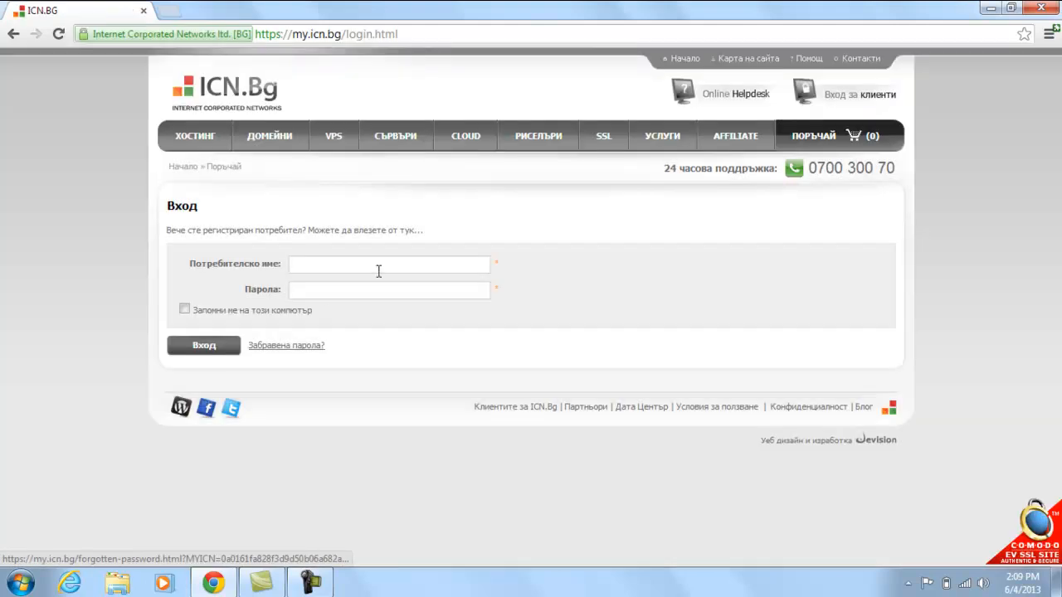
click(377, 269)
text(vistest)
key(Tab)
text(******)
key(Return)
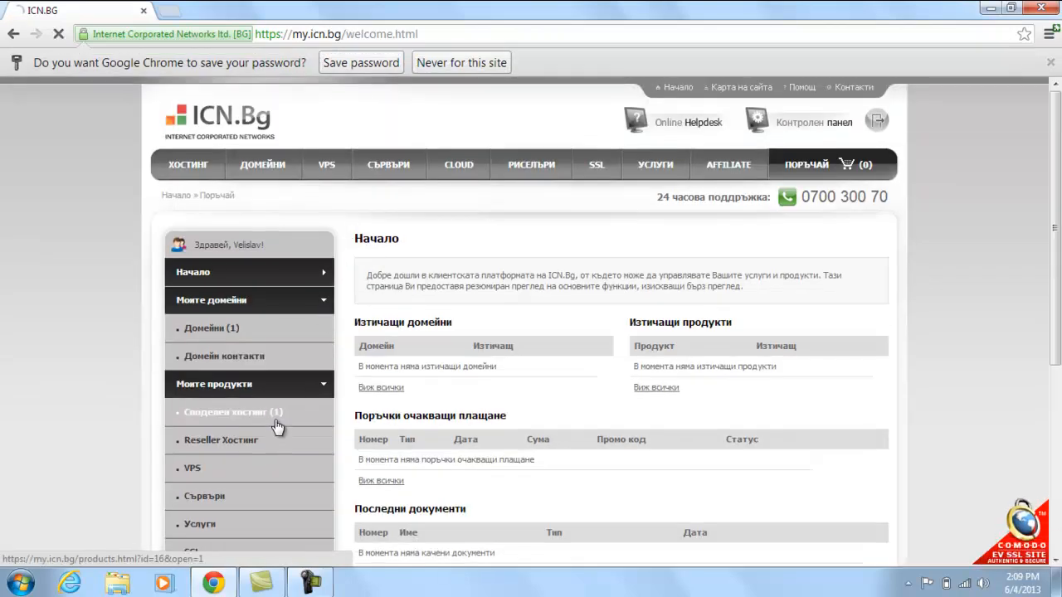
Open the unlimited shared hosting plan and launch its control panel.
click(277, 415)
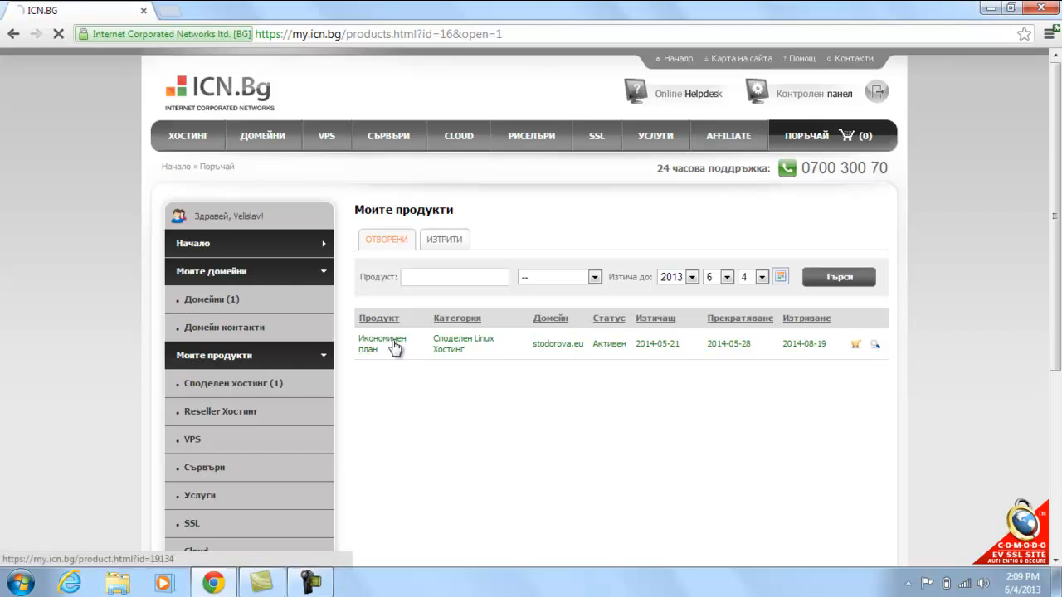
click(396, 349)
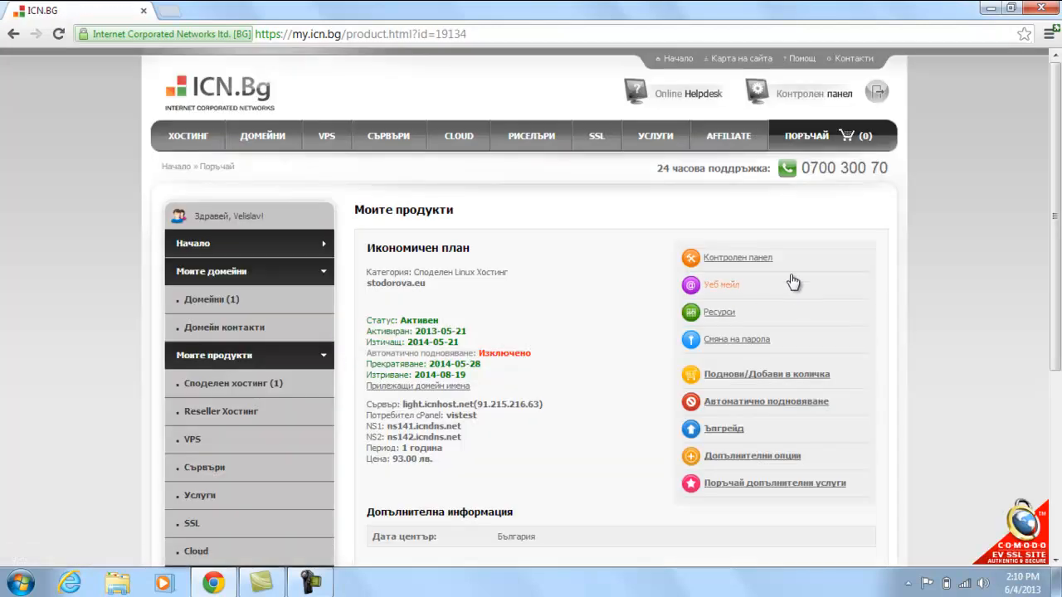
click(760, 256)
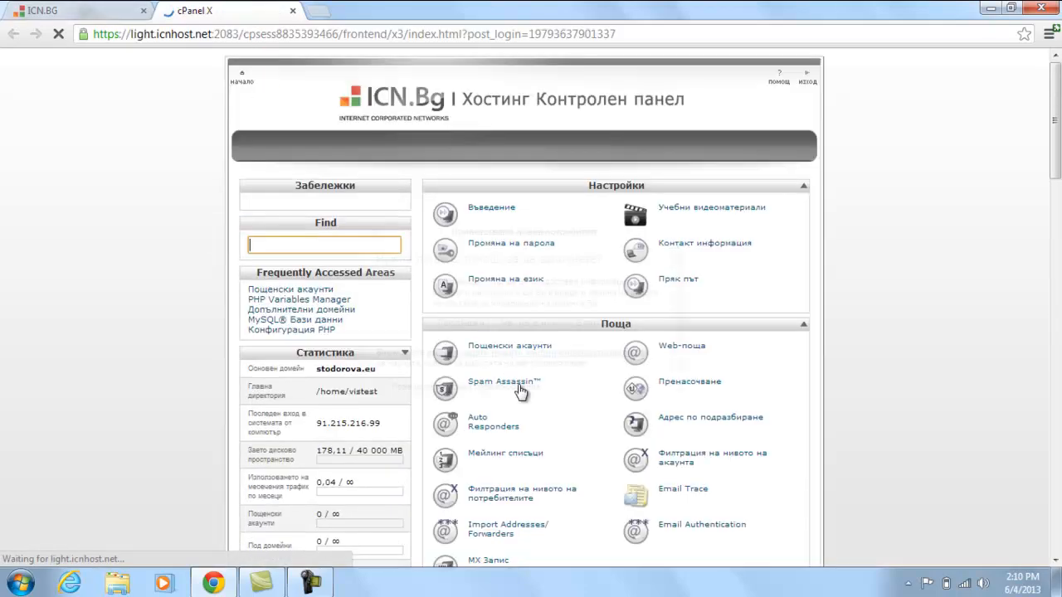
click(373, 260)
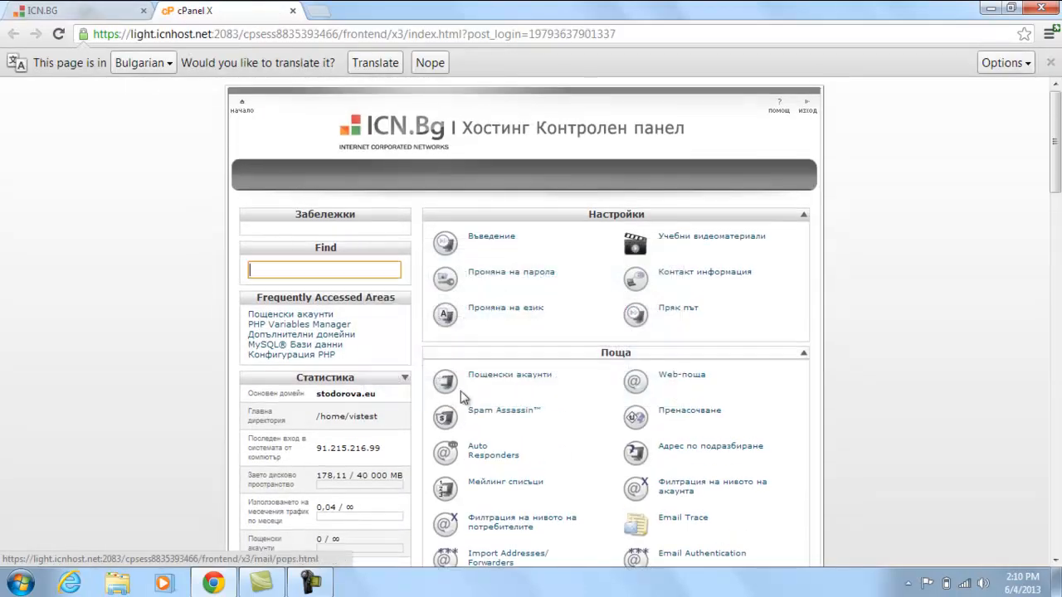
click(496, 379)
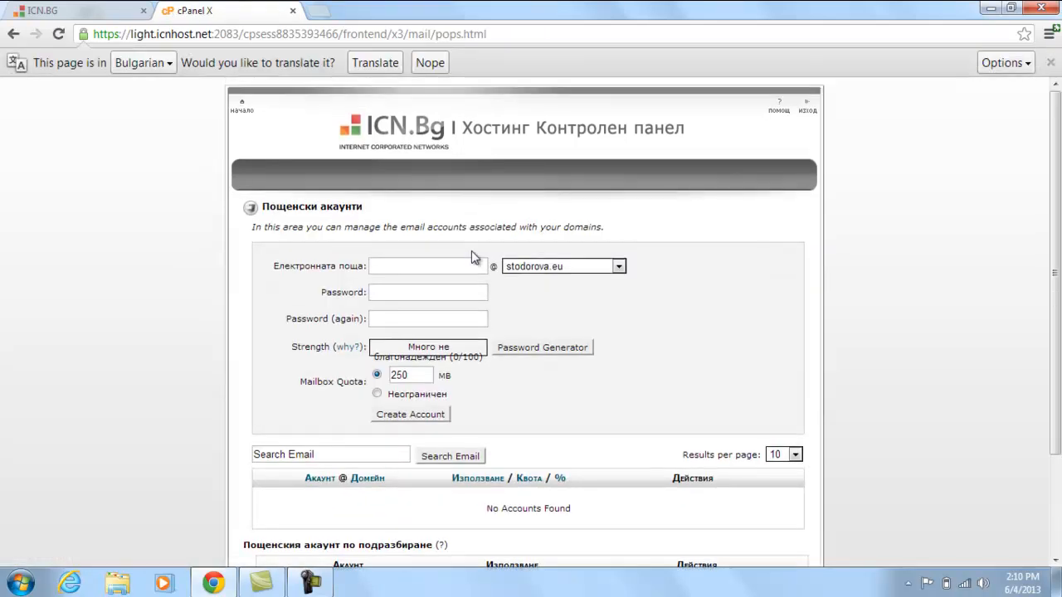
click(557, 267)
click(495, 279)
click(478, 264)
key(Tab)
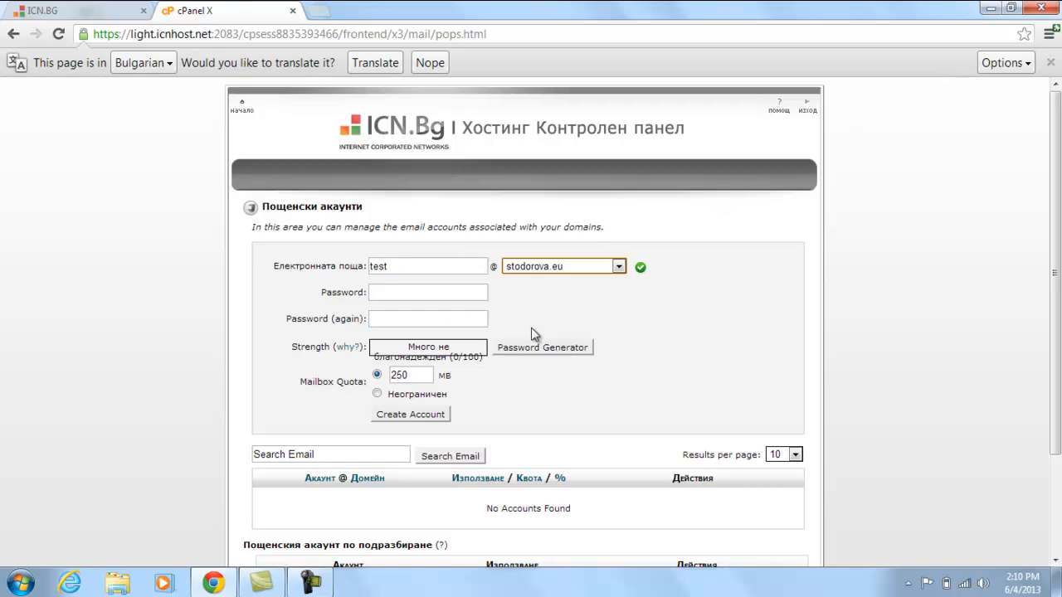
Generate a strong password with Password Generator and apply it to both password fields.
click(515, 355)
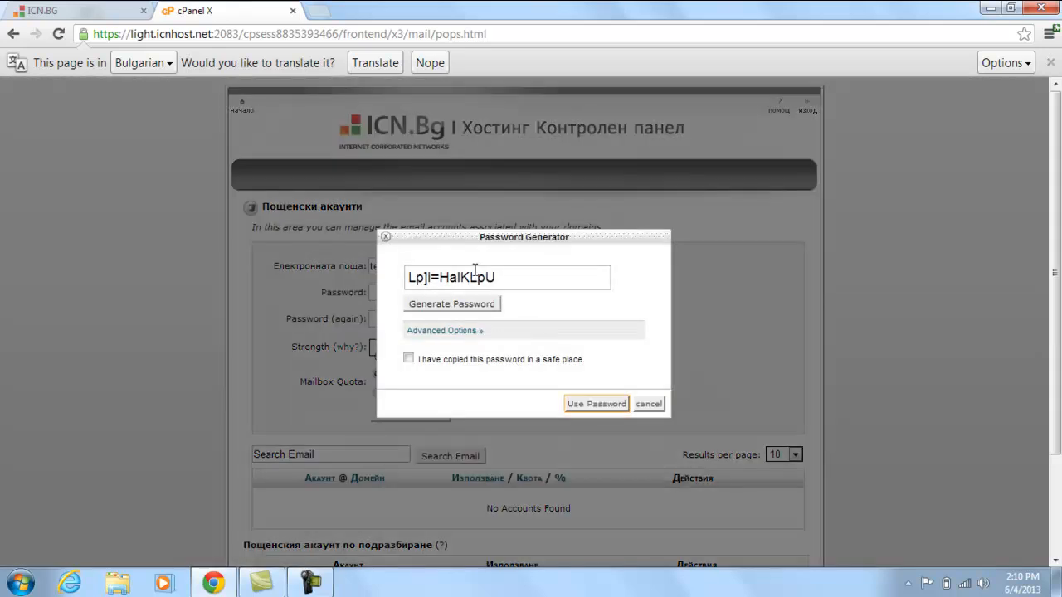
click(440, 303)
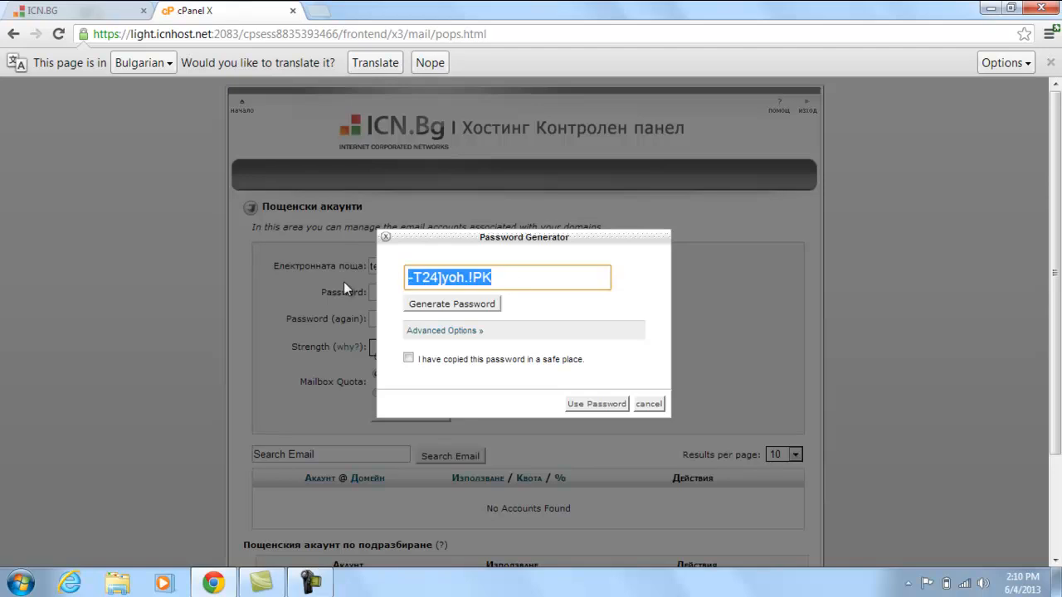
click(408, 358)
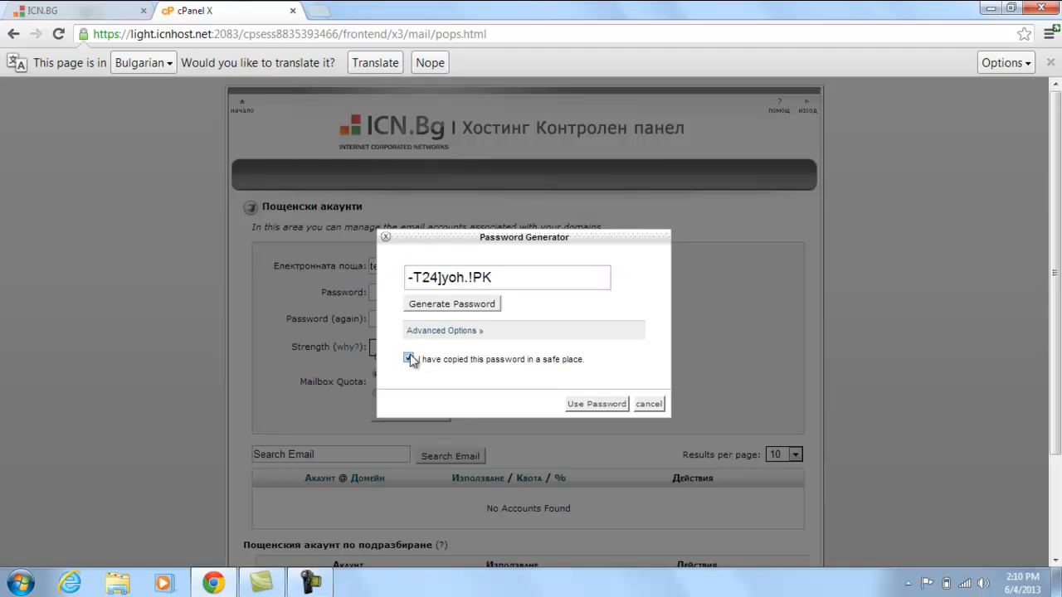
click(596, 405)
Paste the generated password into Notepad, then create the test mailbox account.
key(super+r)
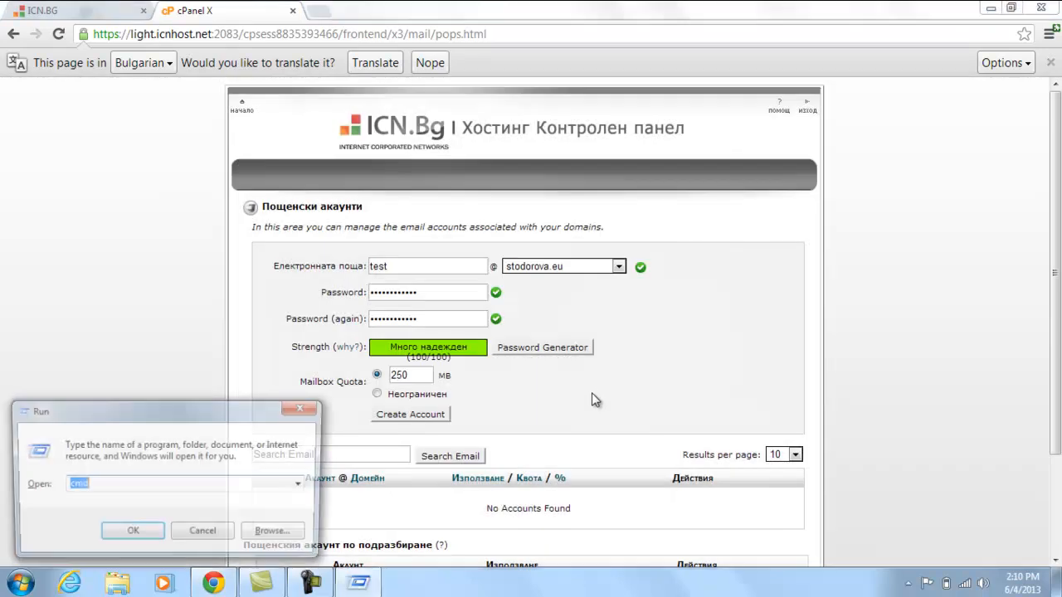
text(notepad)
key(Return)
key(ctrl+v)
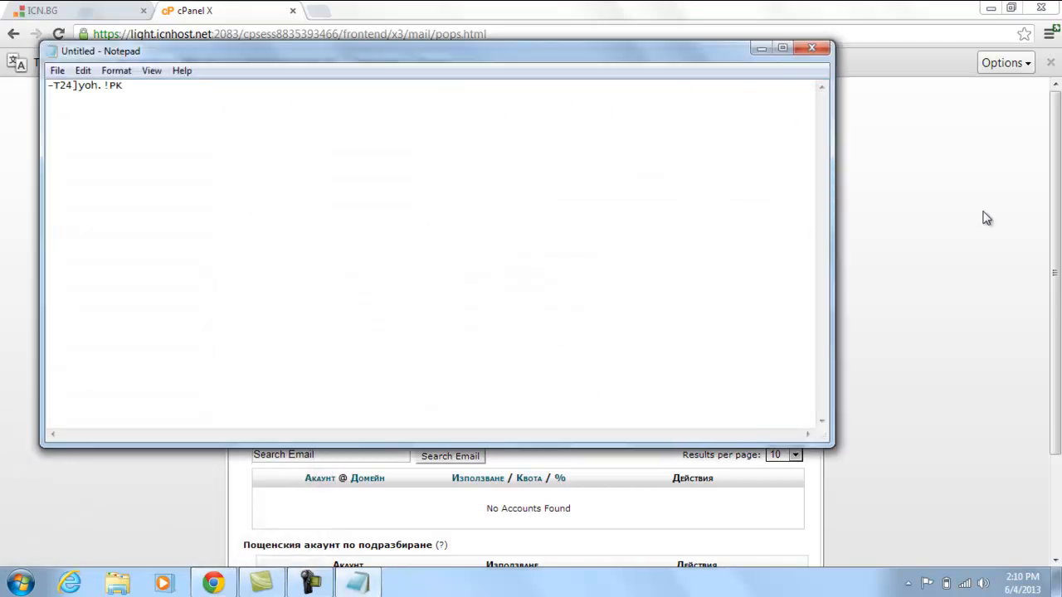
click(871, 253)
click(426, 415)
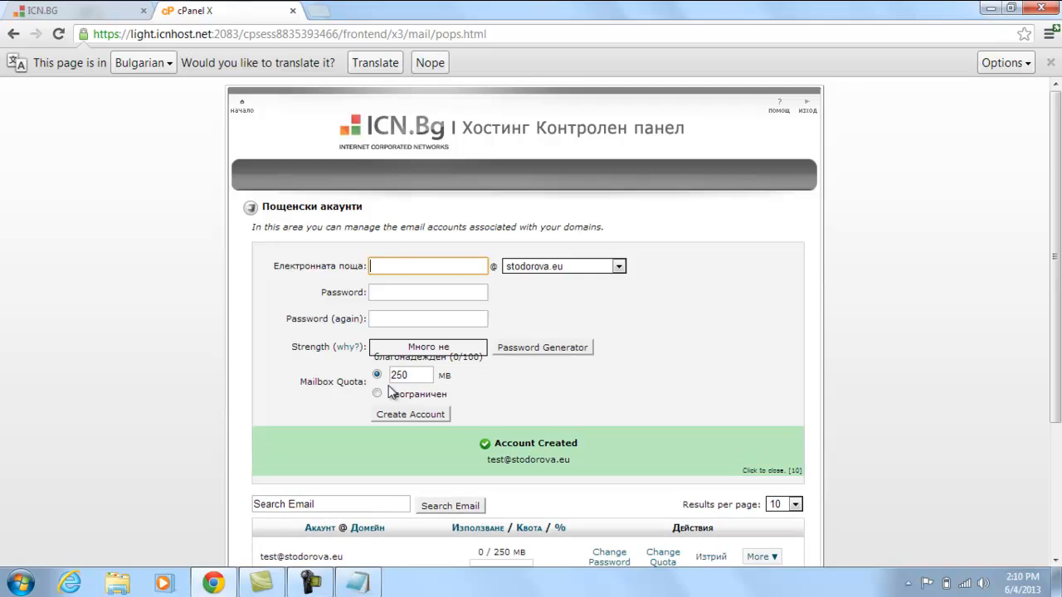
Open Configure Email Client for the new test mailbox from its More menu.
scroll(392, 395, down, 1)
scroll(392, 394, down, 1)
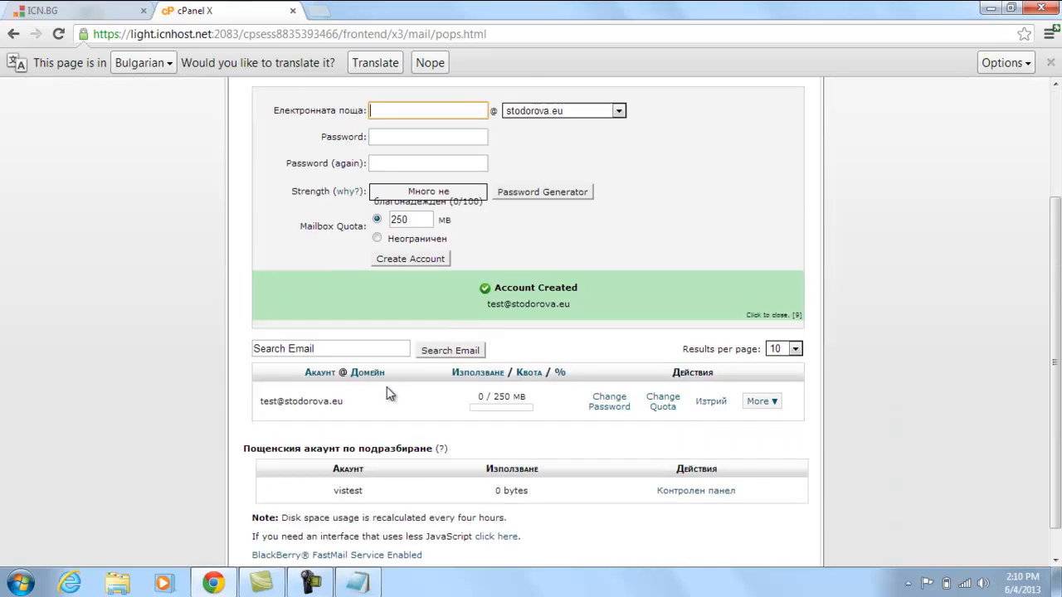
click(762, 400)
click(786, 443)
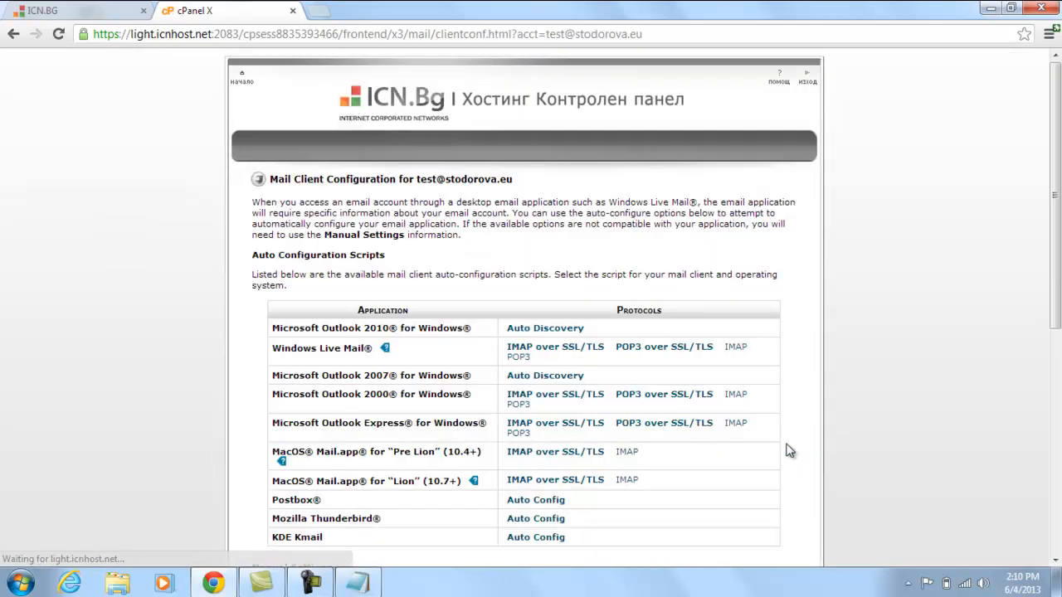
Highlight the Secure SSL/TLS Settings heading and username, comparing with the Non-SSL block.
scroll(845, 334, down, 5)
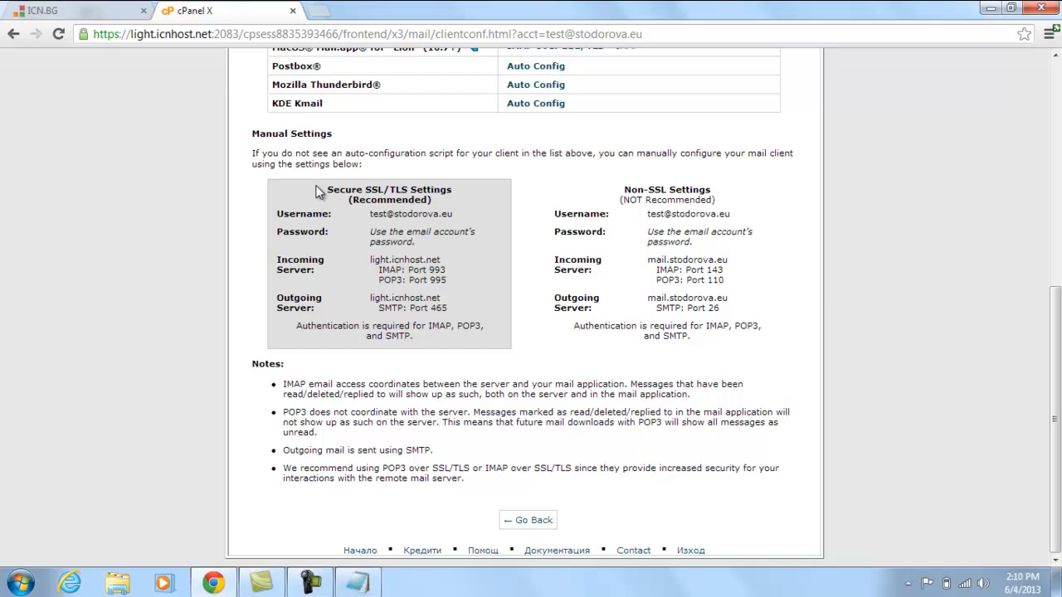
drag(328, 188, 455, 214)
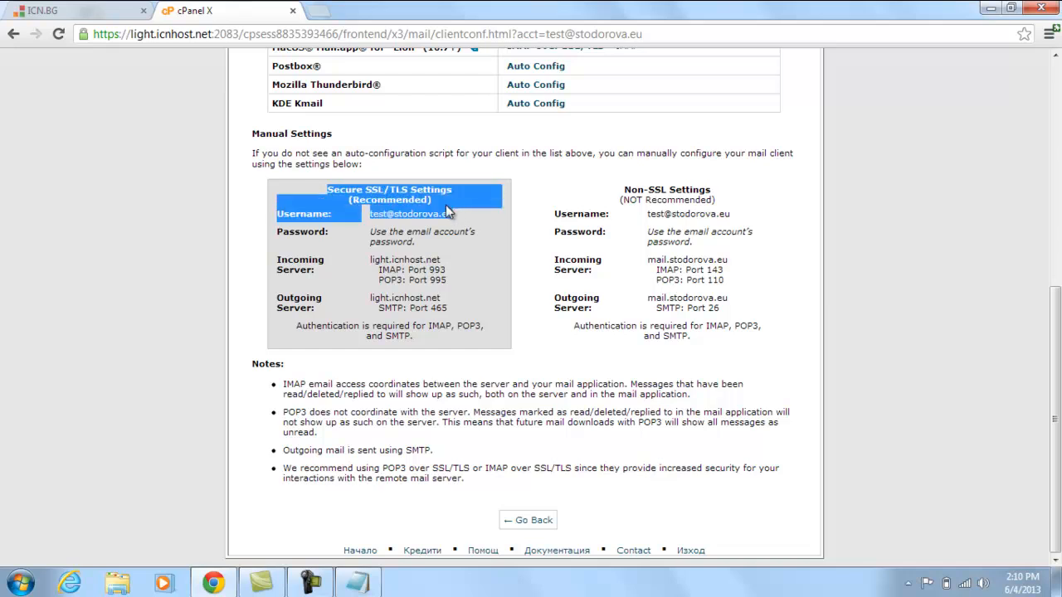
click(543, 217)
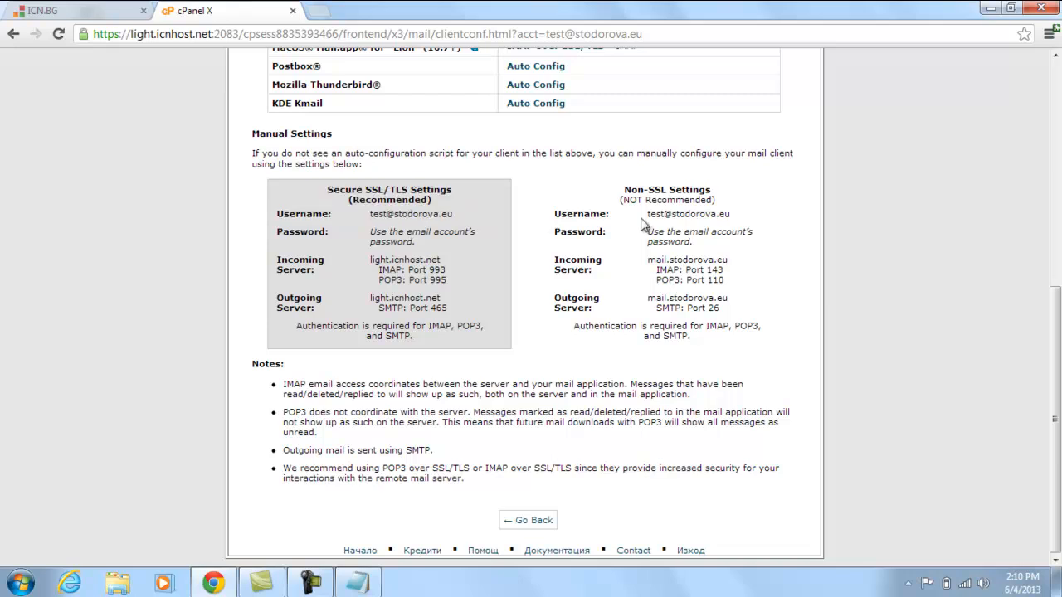
drag(327, 189, 461, 190)
click(422, 198)
drag(325, 189, 444, 212)
triple_click(443, 201)
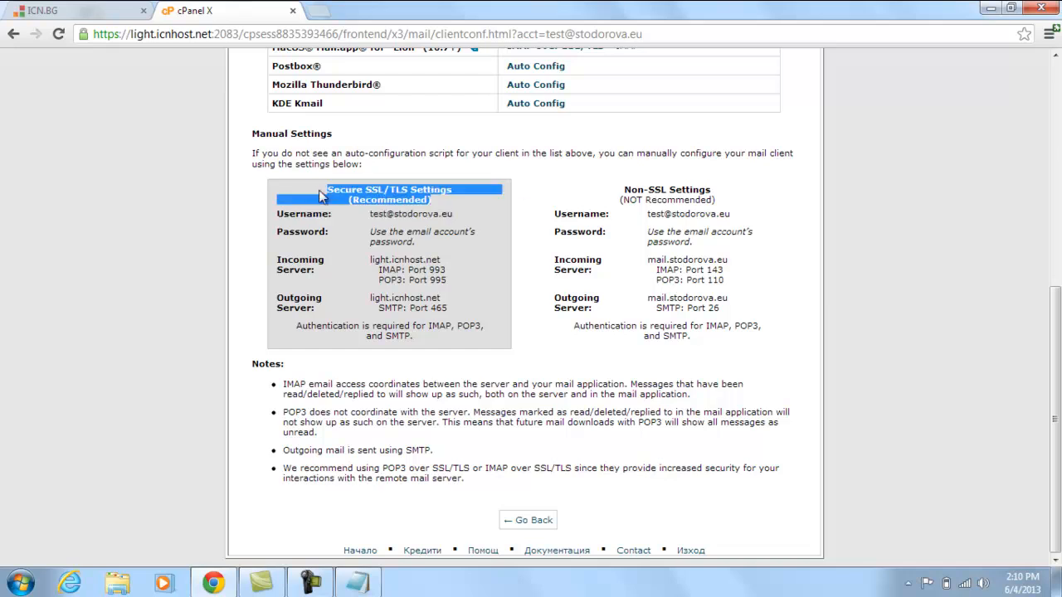
click(614, 211)
mouse_move(609, 198)
mouse_down()
mouse_move(722, 299)
mouse_move(744, 341)
mouse_move(616, 189)
mouse_up()
click(756, 345)
click(607, 191)
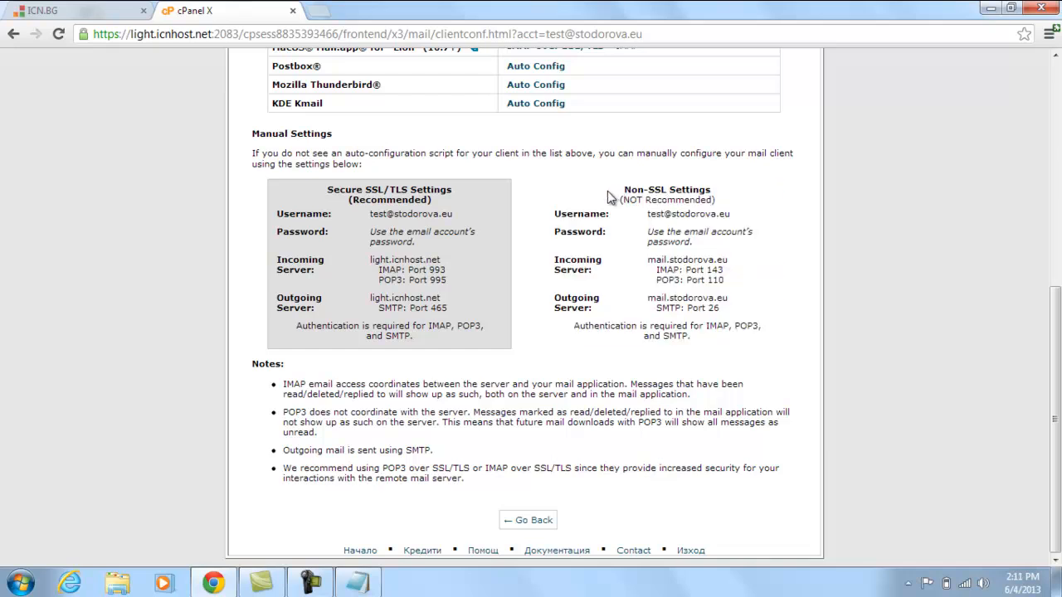
Point out incoming IMAP port 993 and the outgoing server light.icnhost.net.
drag(378, 271, 417, 260)
click(374, 266)
click(397, 291)
drag(369, 298, 438, 300)
click(436, 320)
click(22, 582)
Launch Thunderbird, cancel the System Integration prompt, and reposition the window.
click(72, 274)
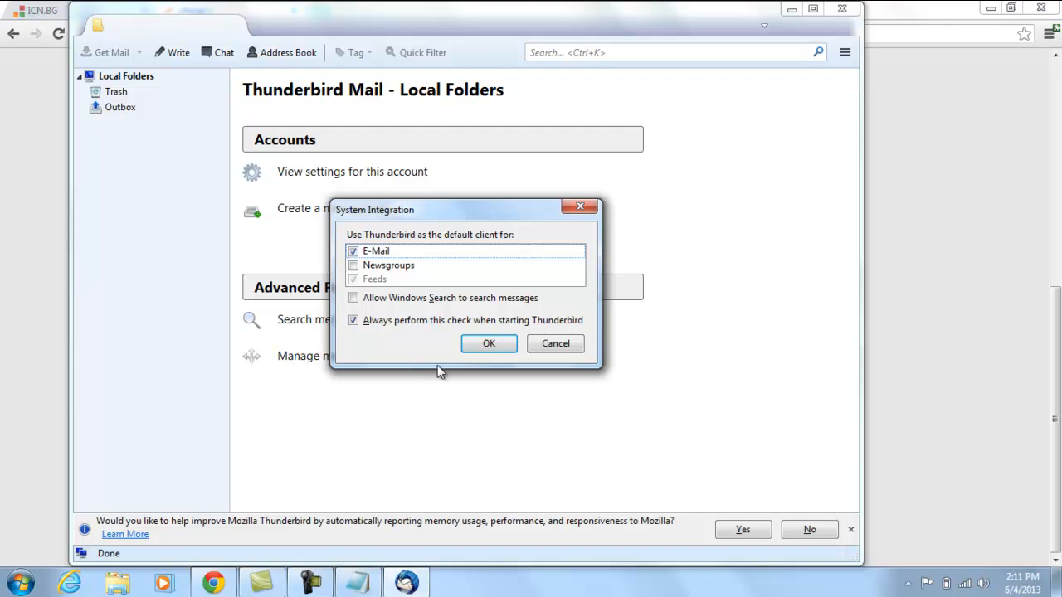
click(556, 344)
drag(409, 28, 448, 42)
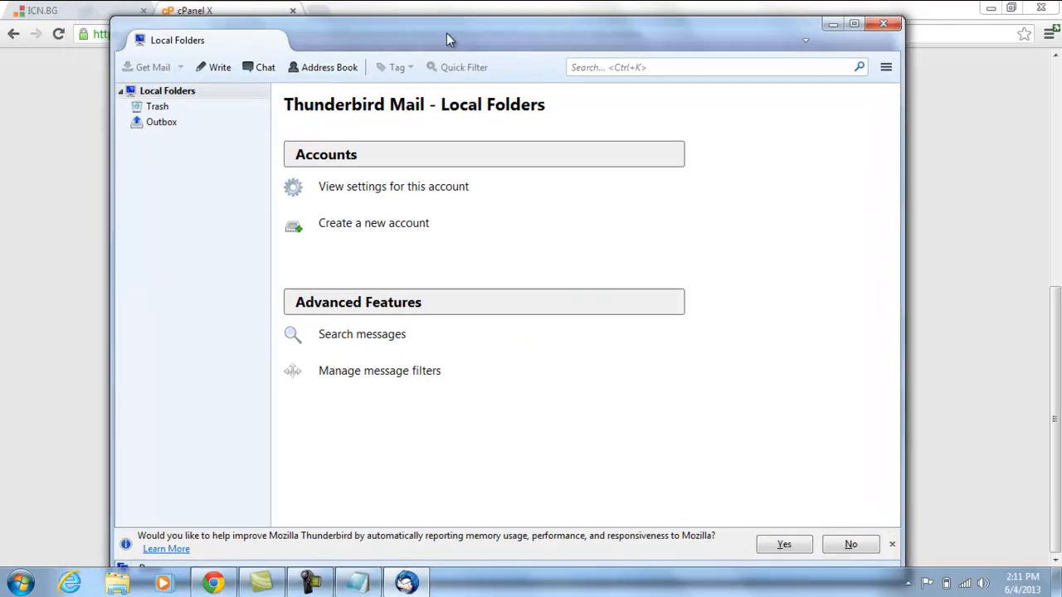
drag(446, 33, 479, 23)
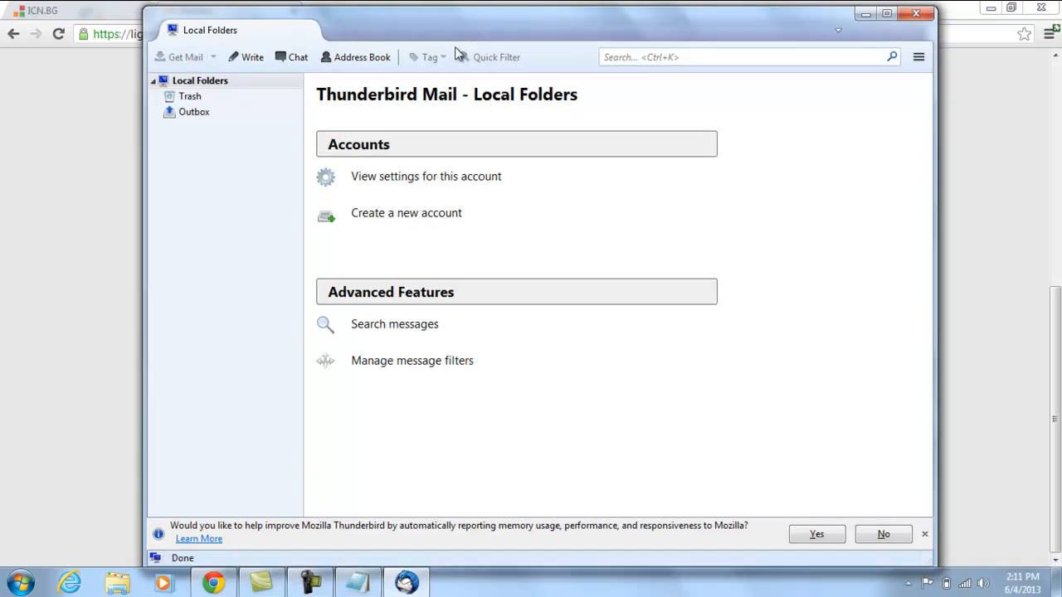
Start setting up an existing email account with display name ICN.Bg.
click(434, 220)
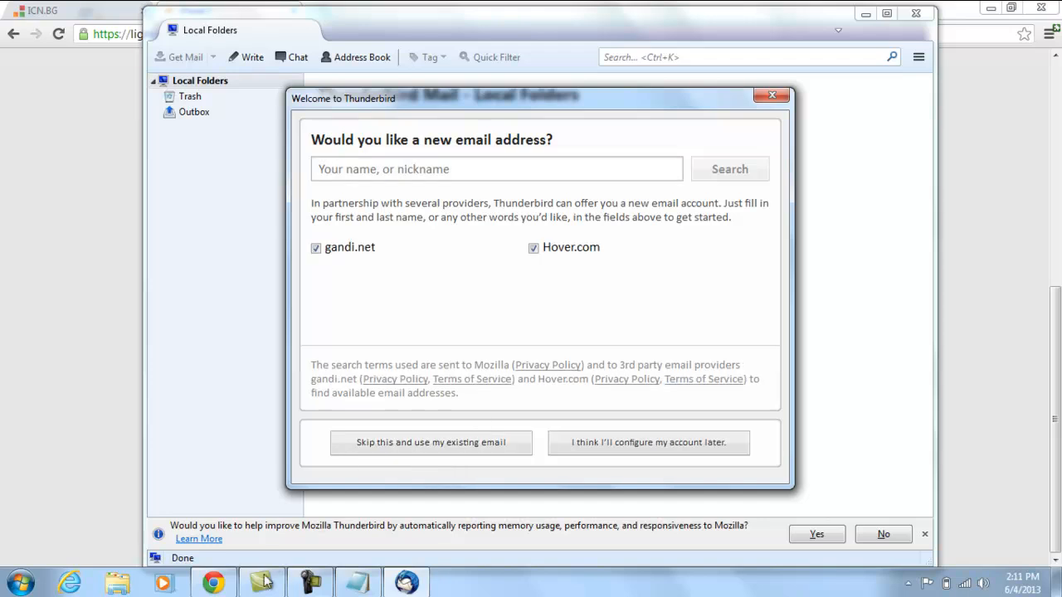
click(455, 446)
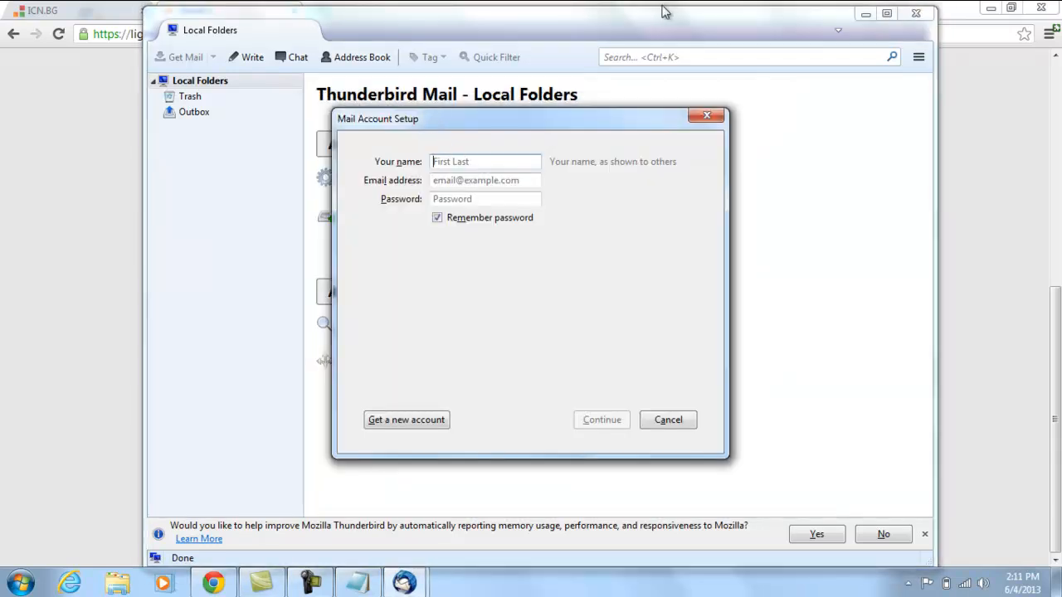
text(ICN.Bg)
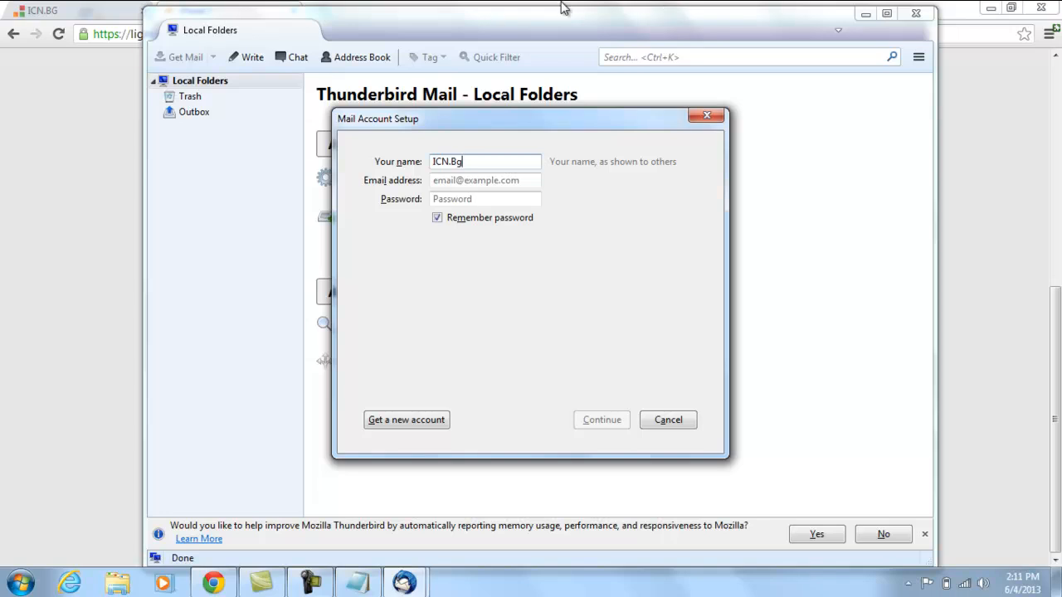
drag(510, 118, 534, 122)
Enter the test mailbox's email address, correcting a typo in the domain.
click(525, 184)
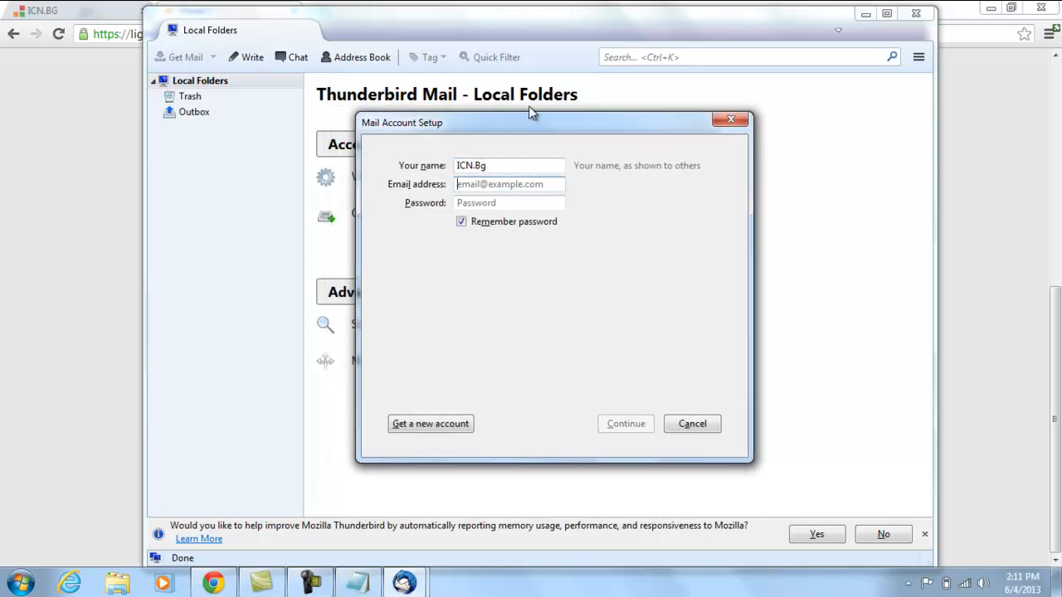
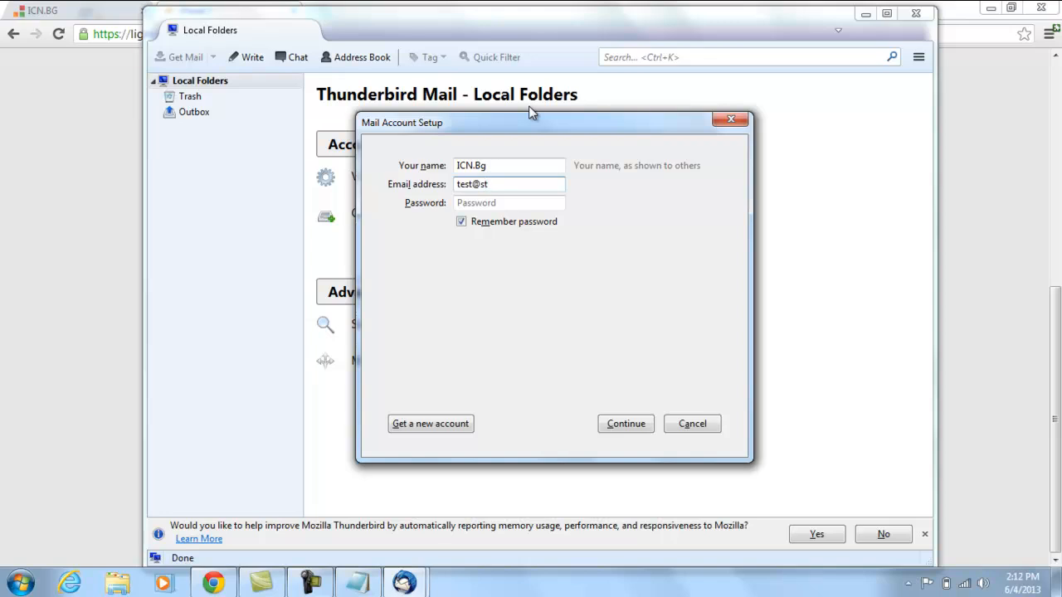
key(Tab)
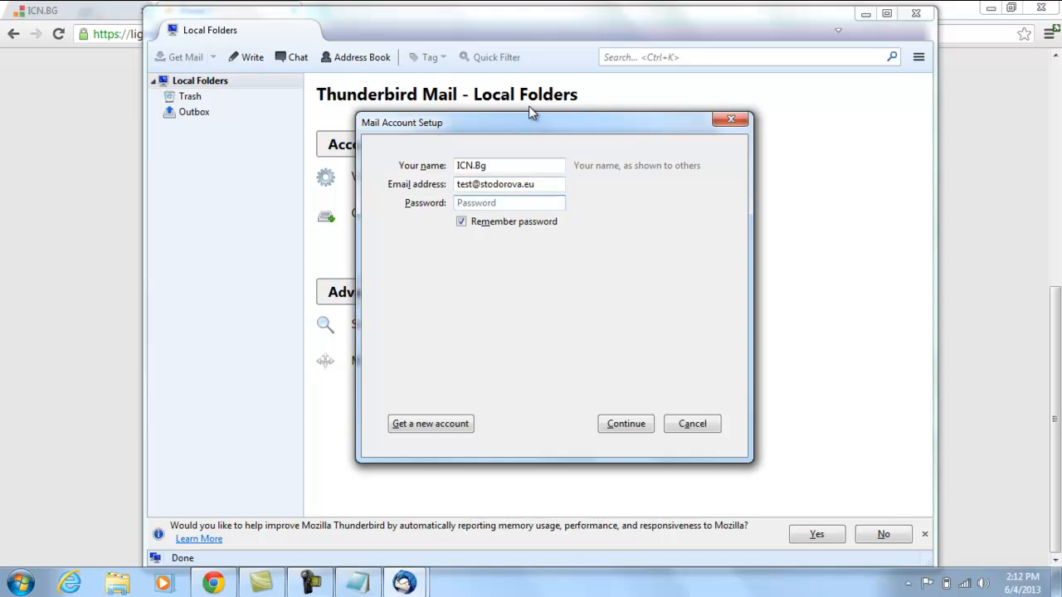
Copy the saved password from Notepad and paste it into the Password field.
key(alt+Tab)
drag(169, 86, 4, 84)
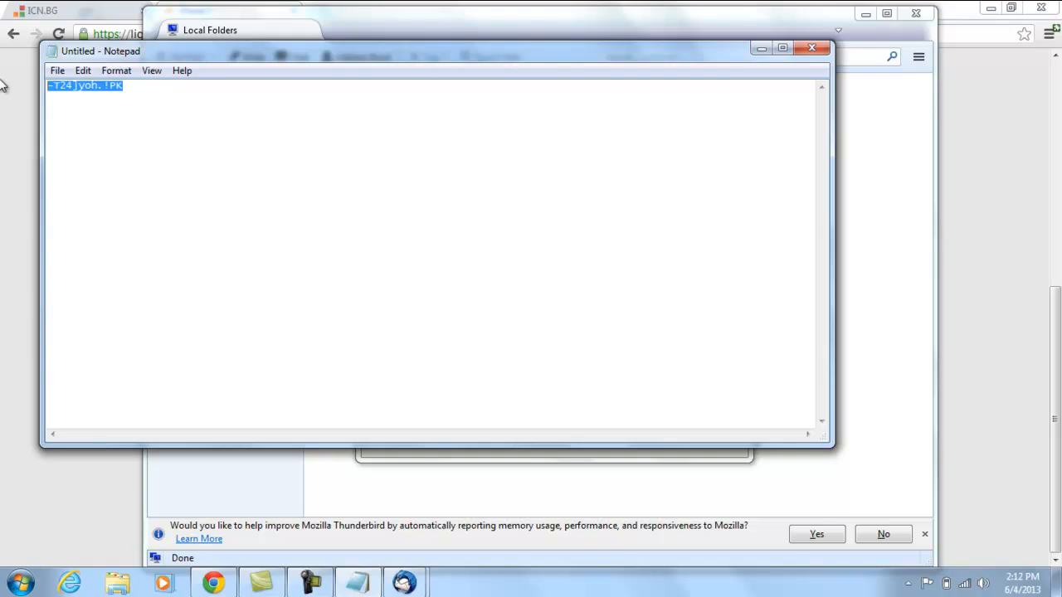
click(761, 50)
key(ctrl+v)
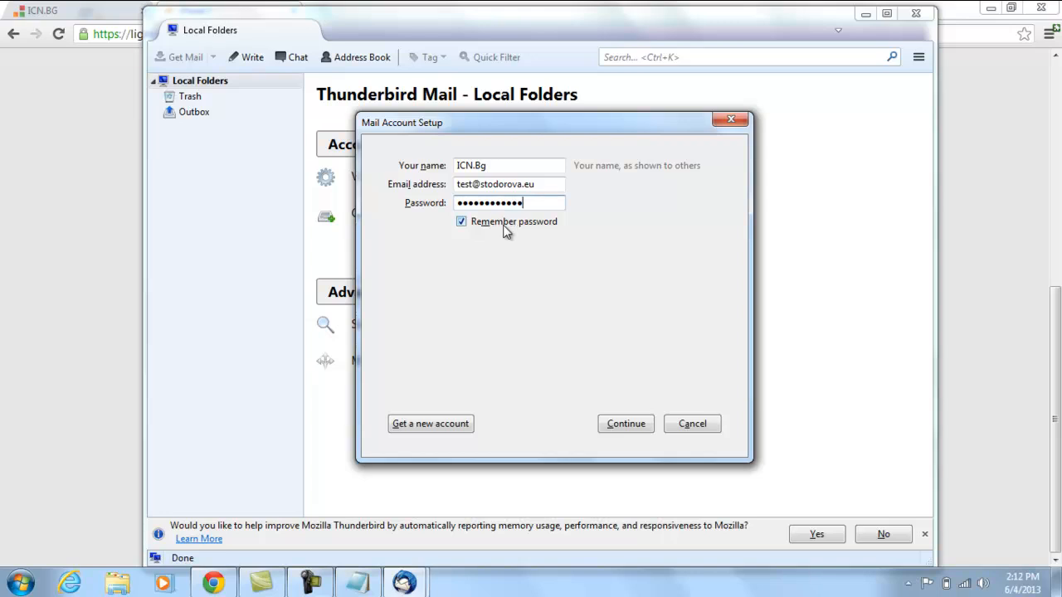
drag(533, 131, 694, 99)
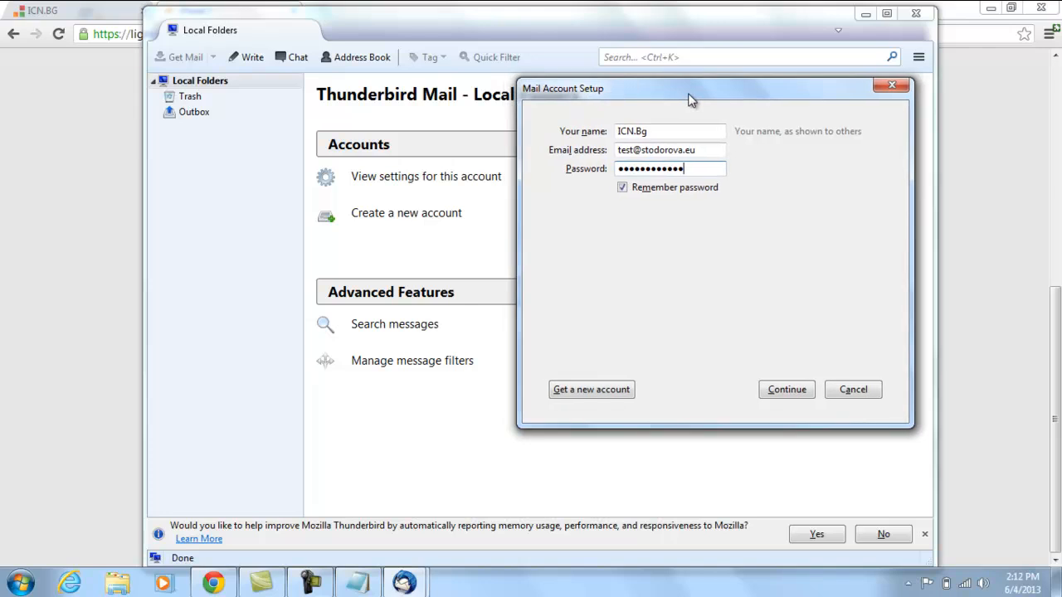
Let Thunderbird detect the IMAP/SMTP configuration, then switch to Manual config.
click(801, 392)
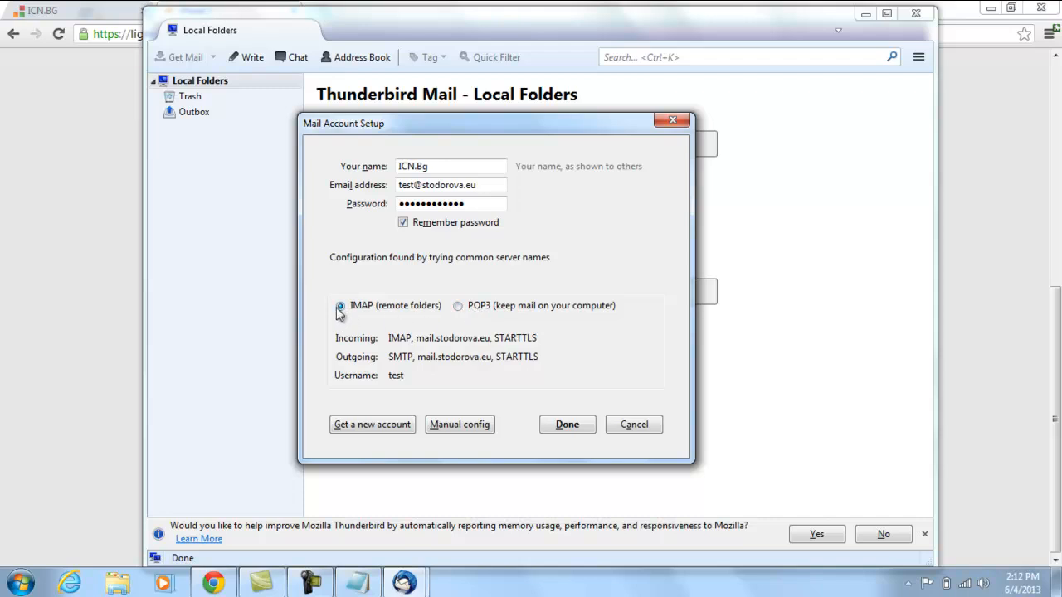
drag(426, 124, 440, 86)
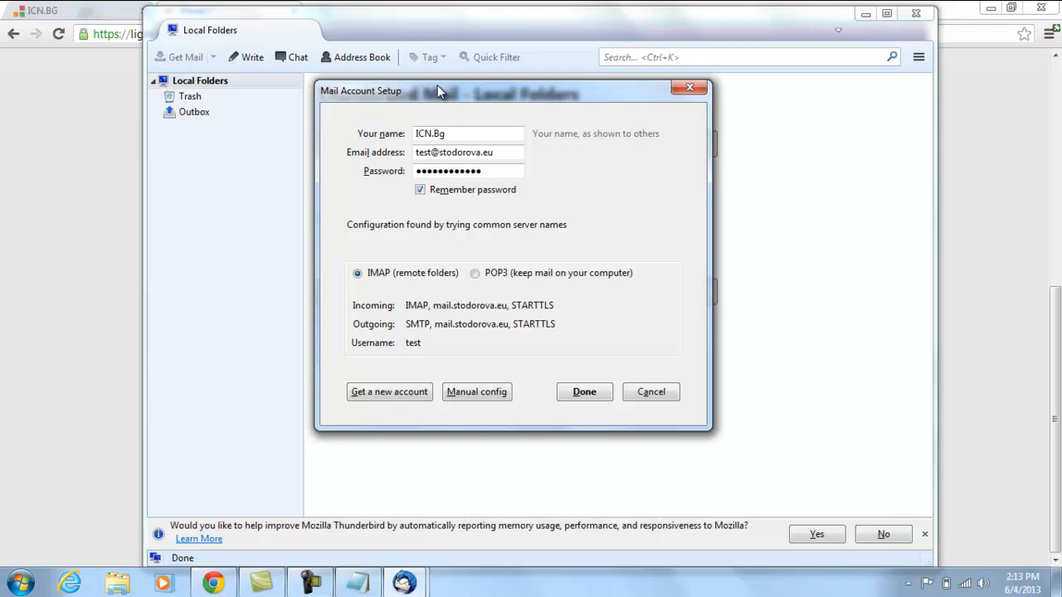
mouse_move(438, 91)
mouse_down()
mouse_move(407, 96)
mouse_move(430, 94)
mouse_up()
drag(415, 92, 412, 89)
click(479, 392)
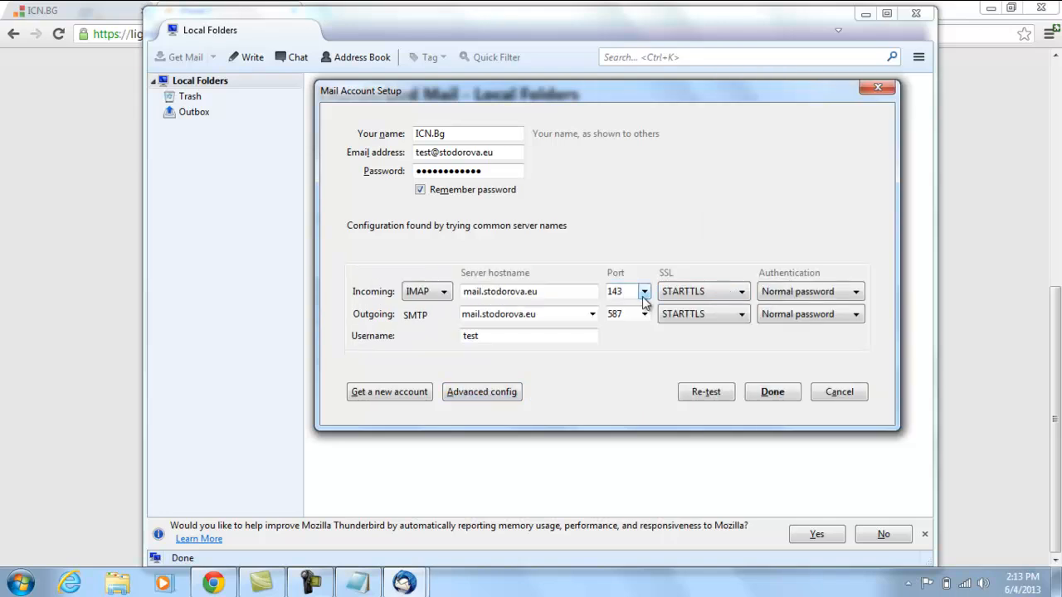
Set incoming and outgoing security to SSL/TLS, changing ports to 993 and 465.
drag(624, 292, 604, 292)
double_click(616, 313)
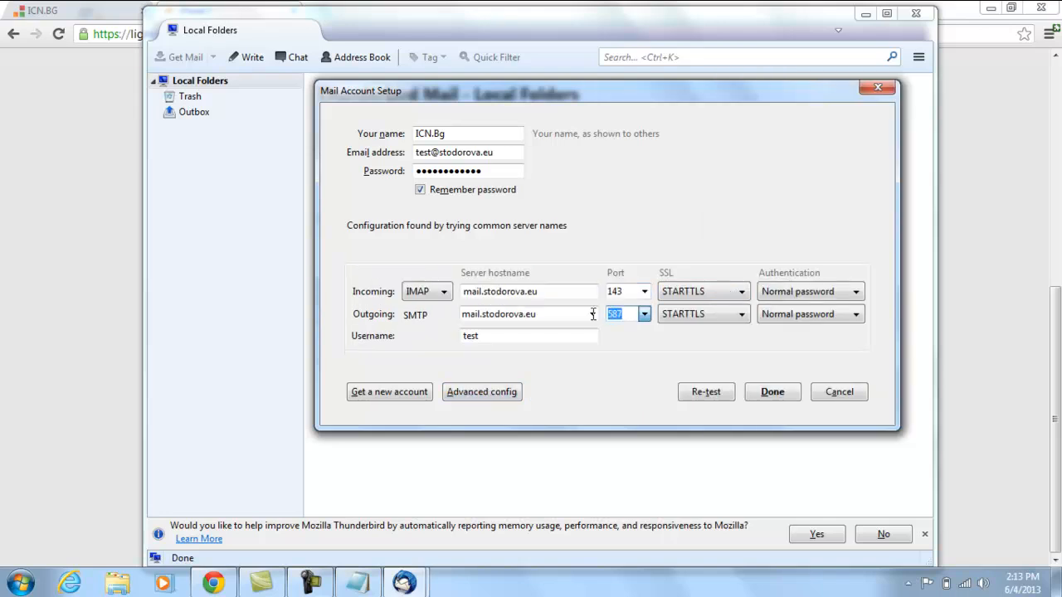
click(705, 297)
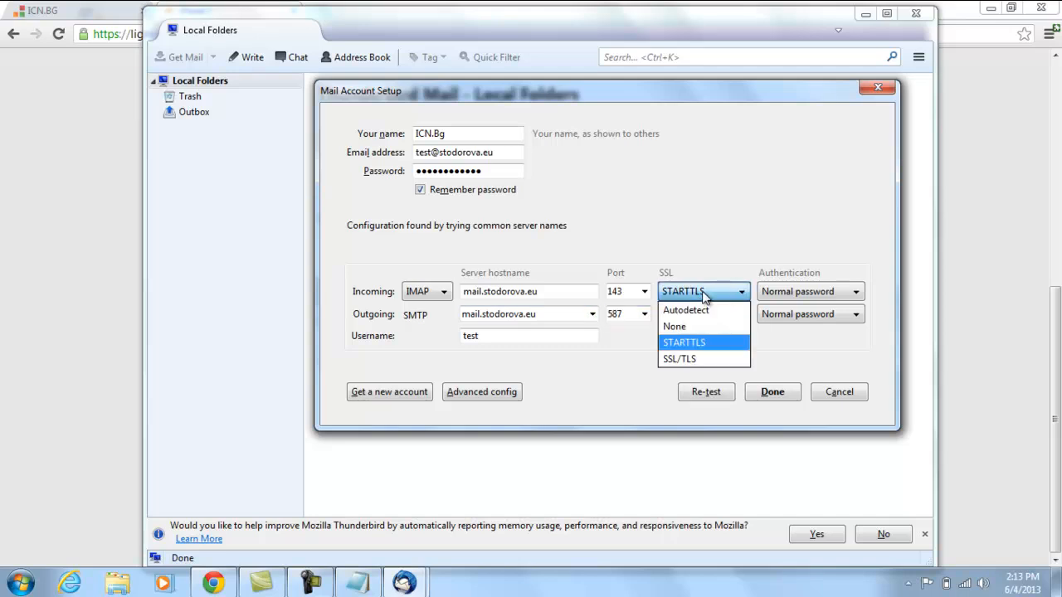
click(701, 359)
click(701, 319)
click(701, 383)
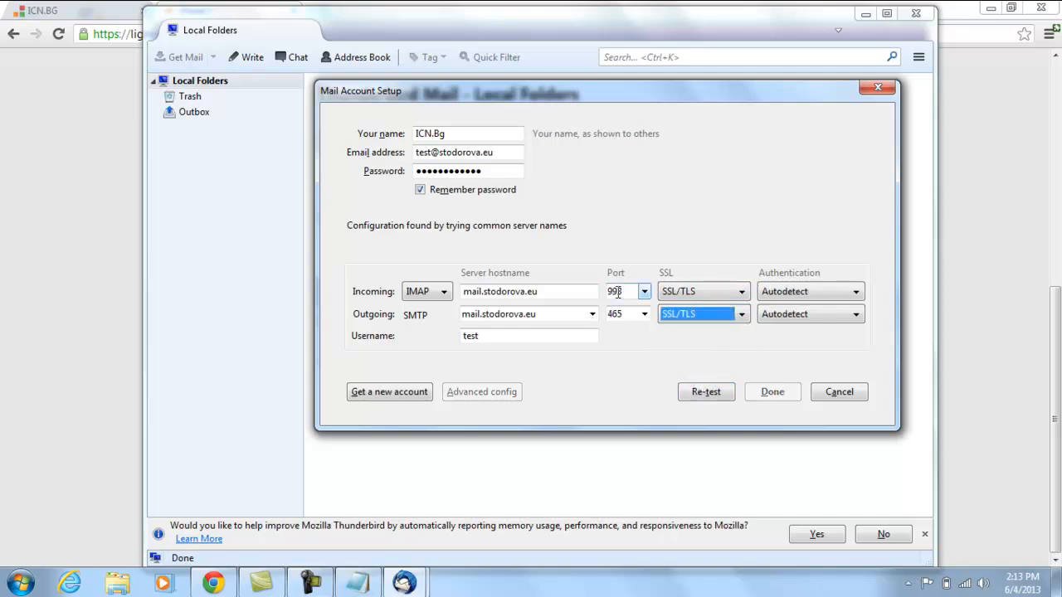
click(618, 292)
click(616, 314)
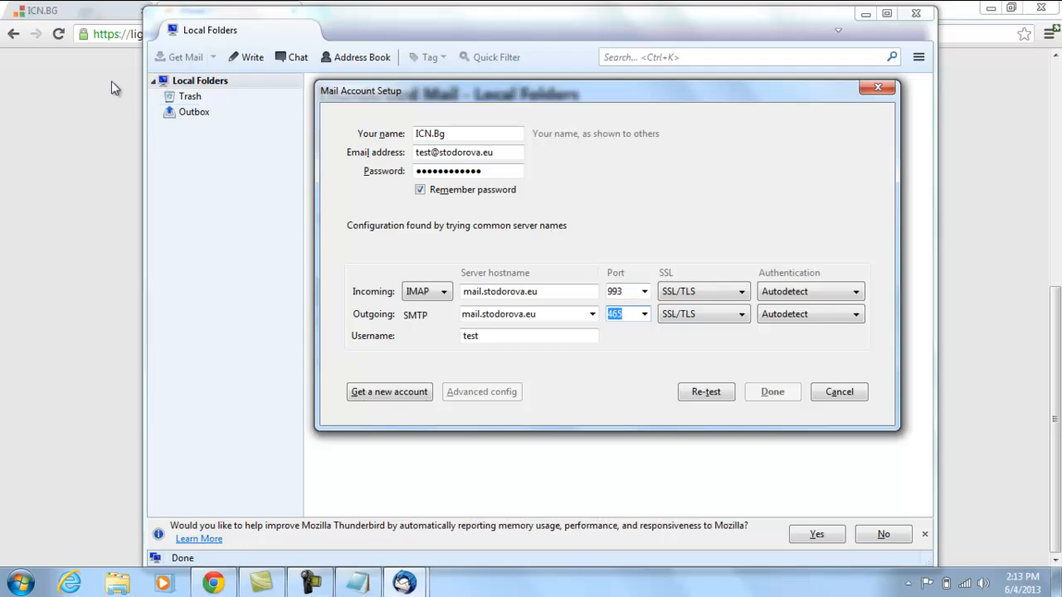
click(39, 236)
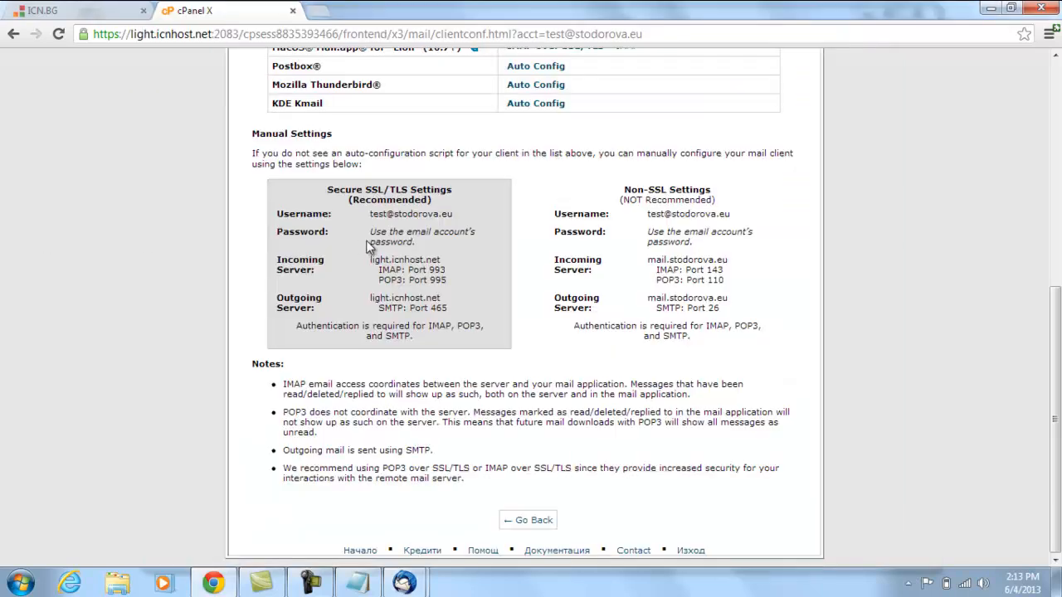
Copy the secure server hostname light.icnhost.net from the cPanel settings page.
drag(371, 261, 438, 257)
right_click(415, 254)
click(448, 275)
click(480, 263)
mouse_move(404, 583)
click(488, 522)
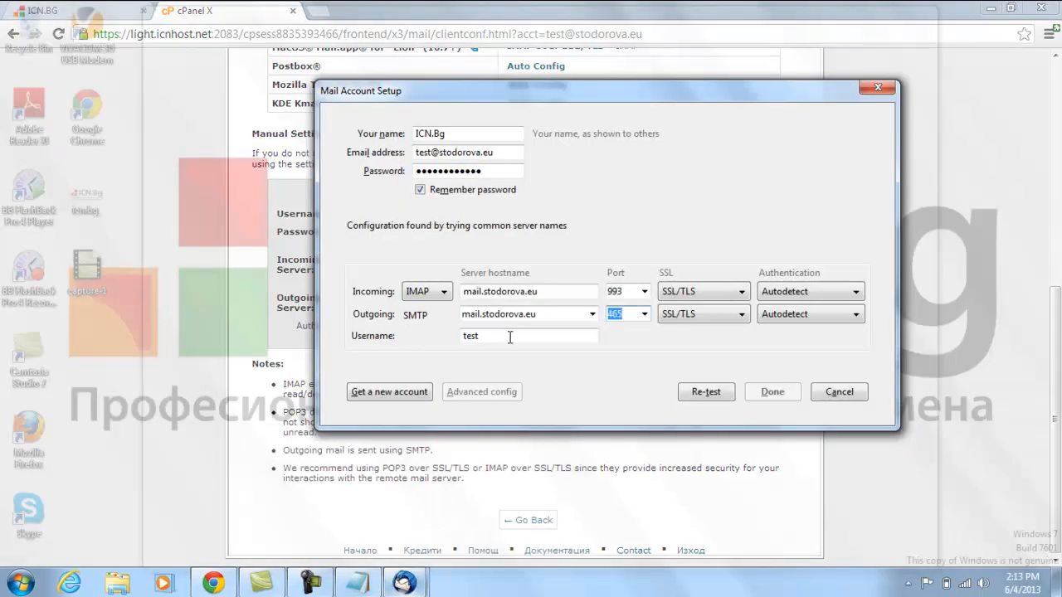
Replace both incoming and outgoing hostnames with light.icnhost.net and re-test the settings.
triple_click(553, 291)
key(ctrl+v)
drag(585, 314, 455, 316)
key(ctrl+v)
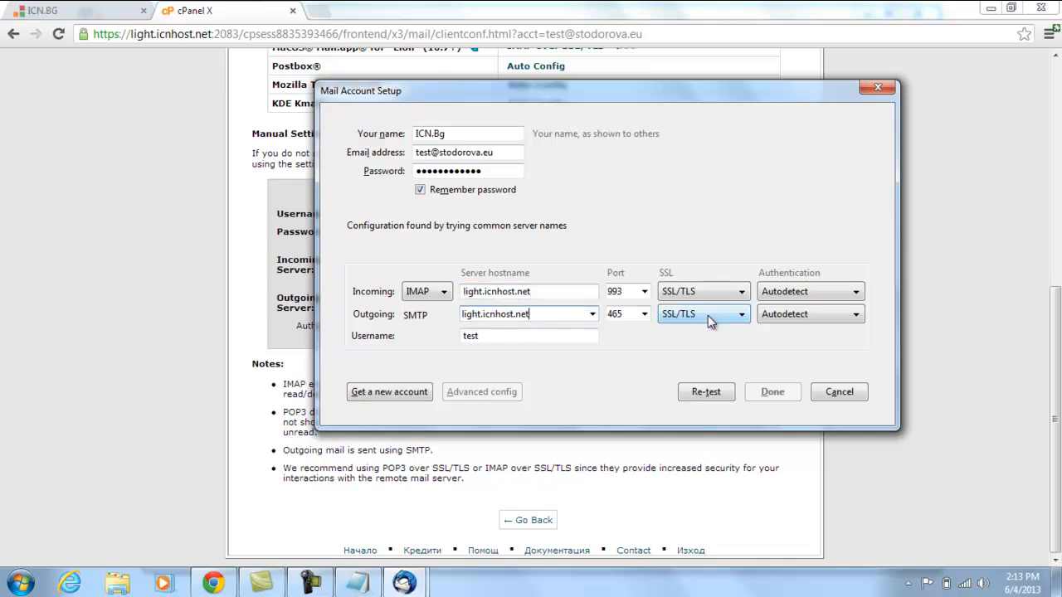
drag(514, 93, 689, 82)
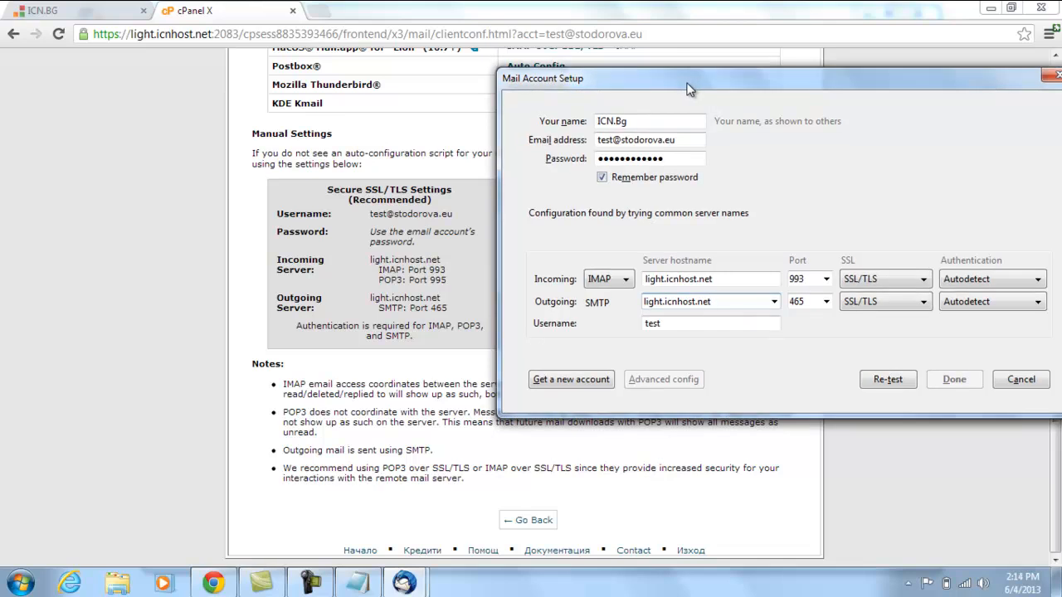
click(900, 383)
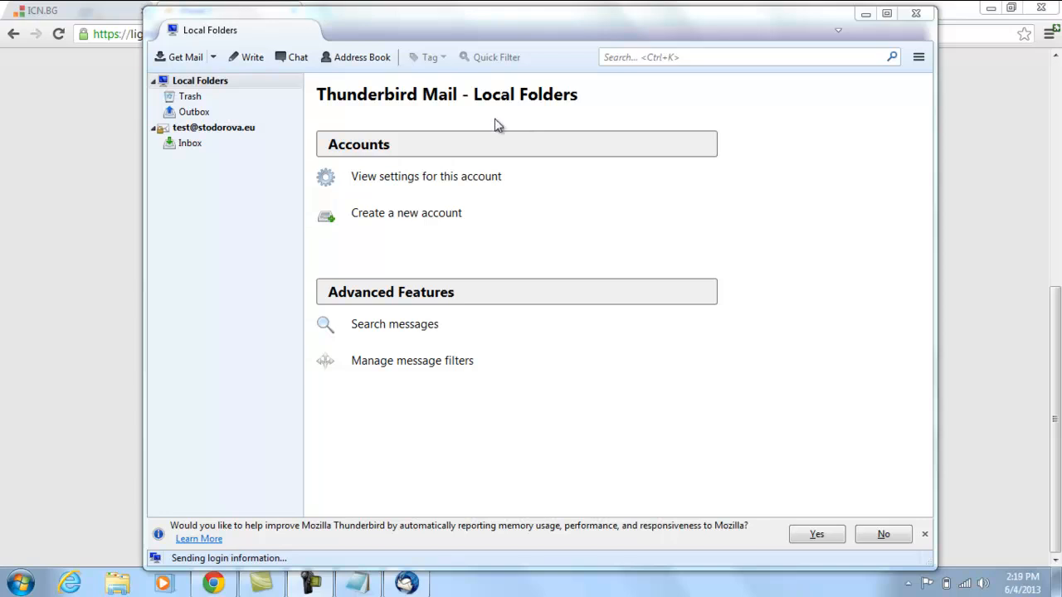
Compose a message to the new account's own address with subject ICN.Bg and body TEST EMAIL.
click(200, 130)
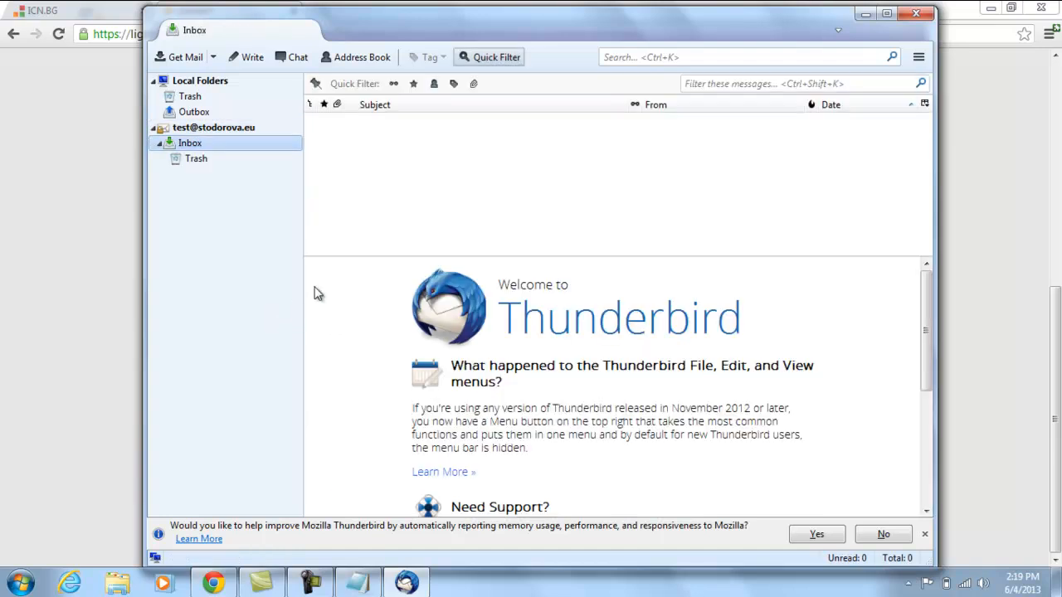
click(260, 61)
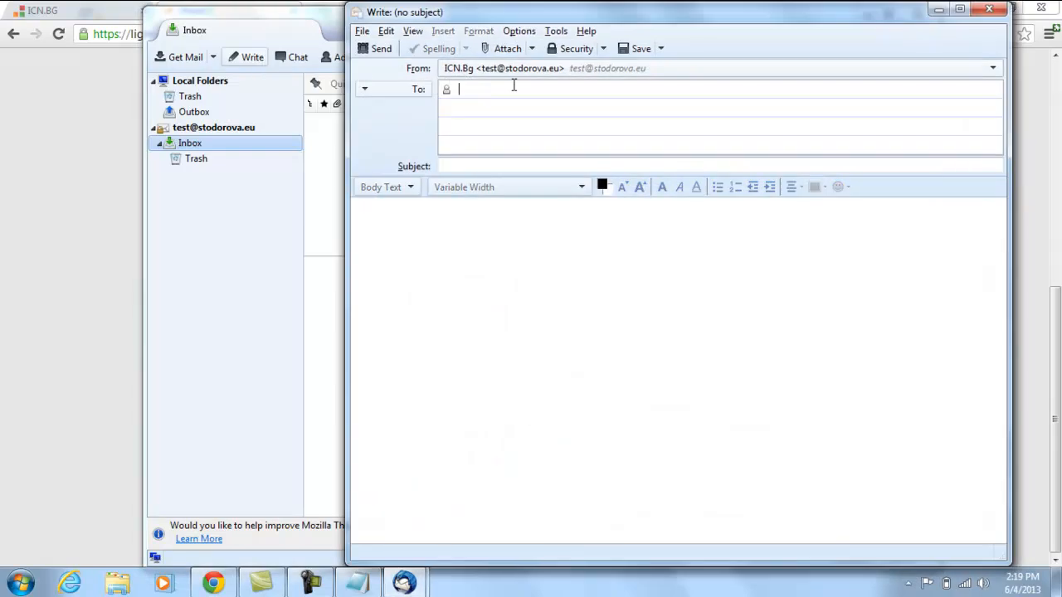
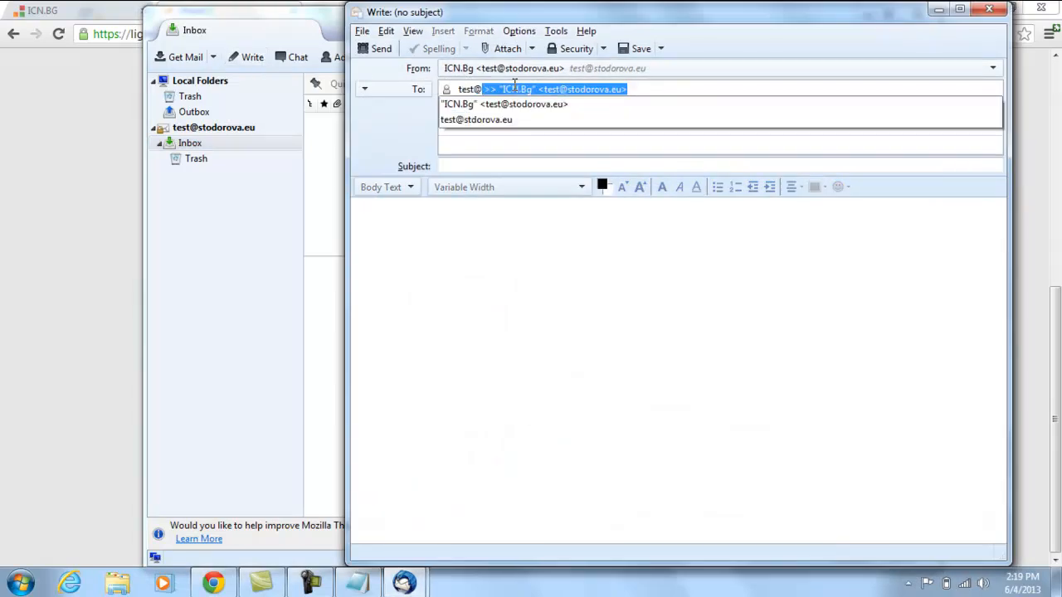
click(527, 106)
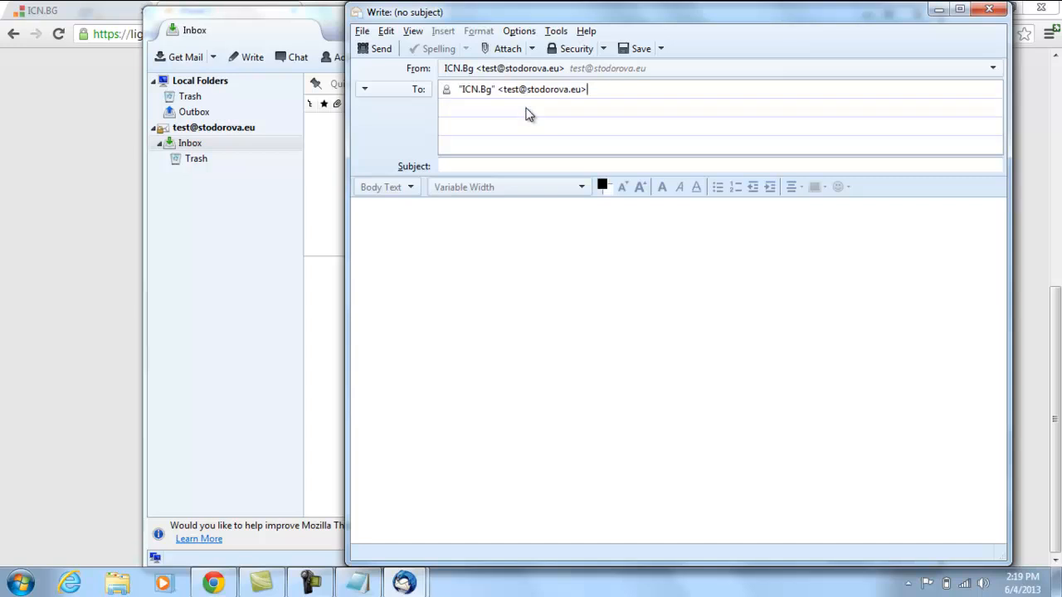
click(510, 166)
text(ICN.Bg)
key(Tab)
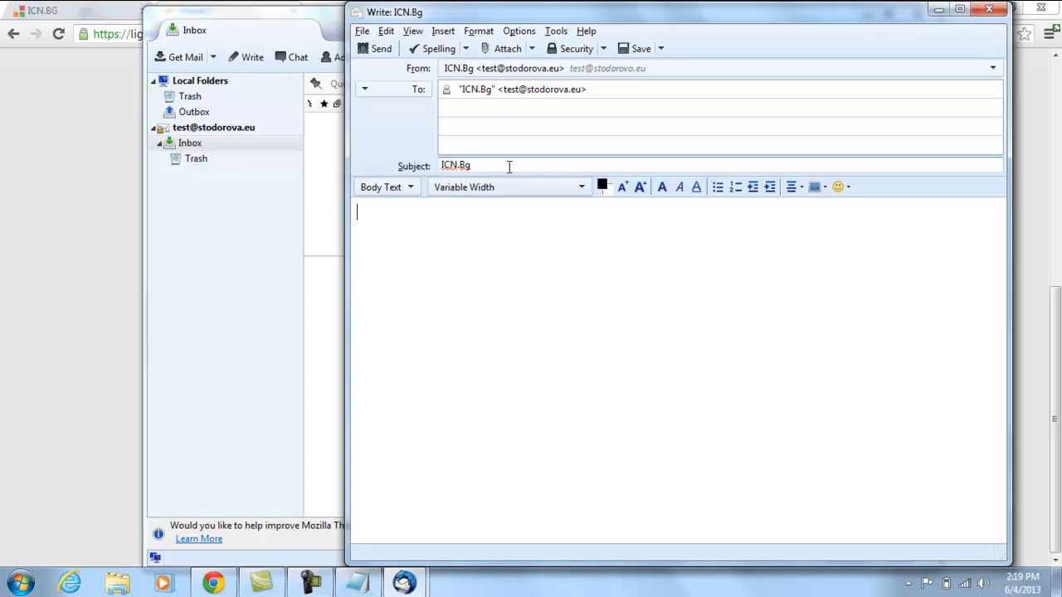
text(TEST EMAIL)
Send the test message, permanently trusting the light.icnhost.net:465 certificate.
click(381, 50)
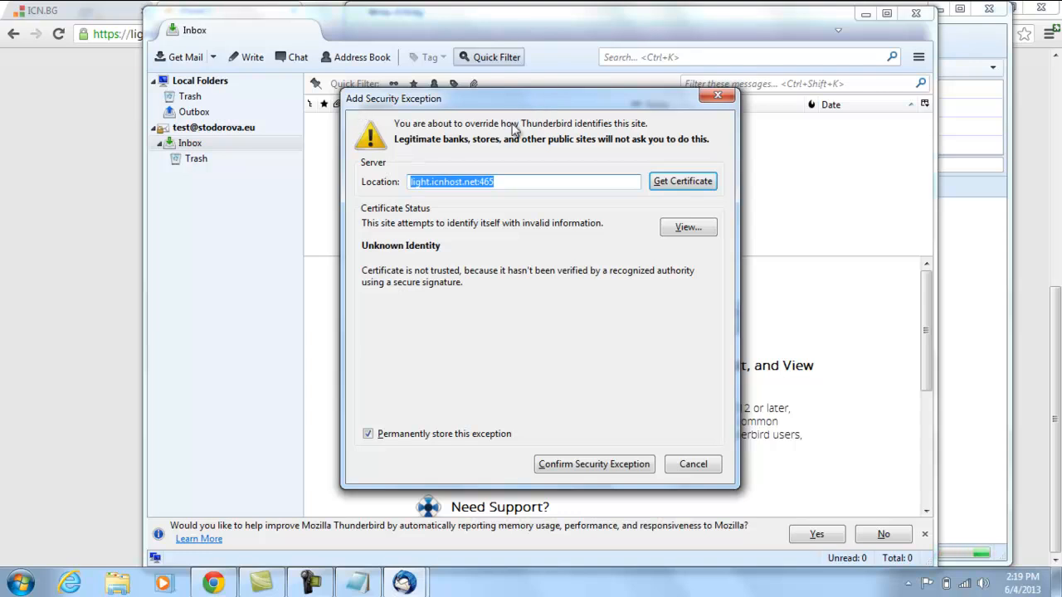
click(590, 467)
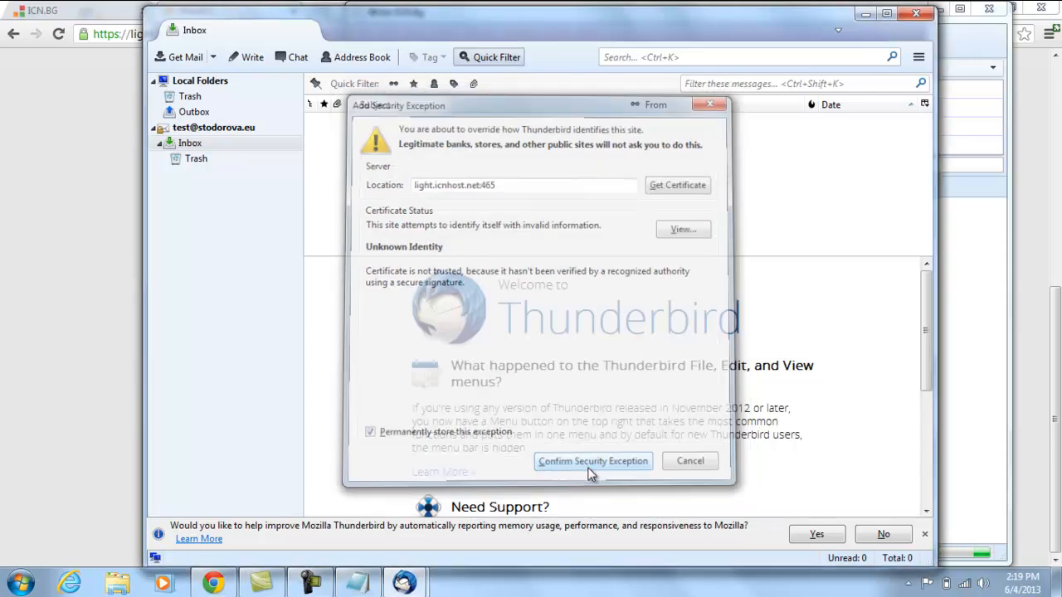
click(213, 130)
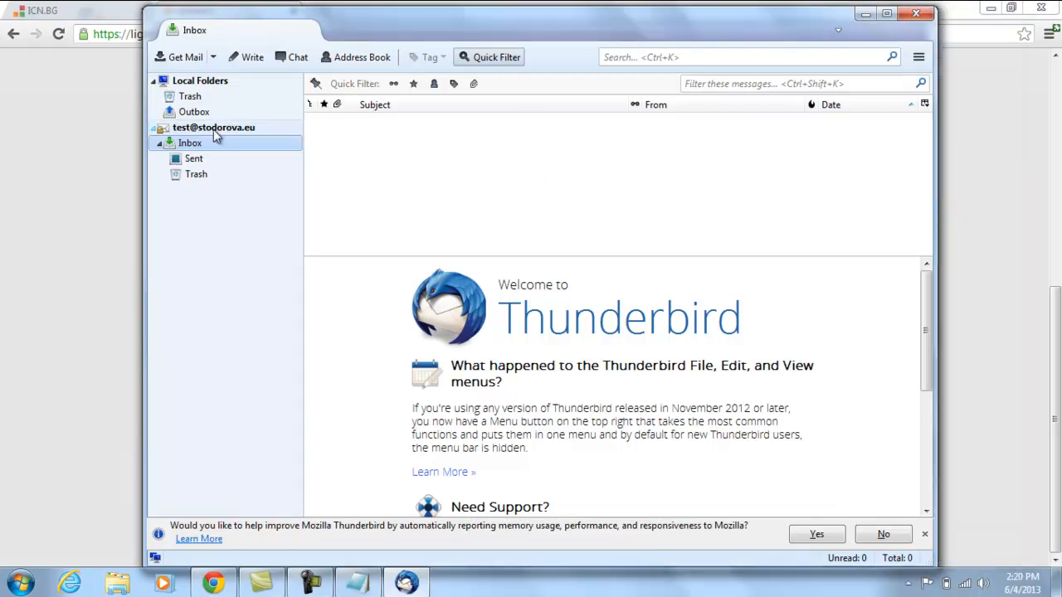
Read the received ICN.Bg message in the Inbox, then minimise Thunderbird and Chrome.
click(220, 146)
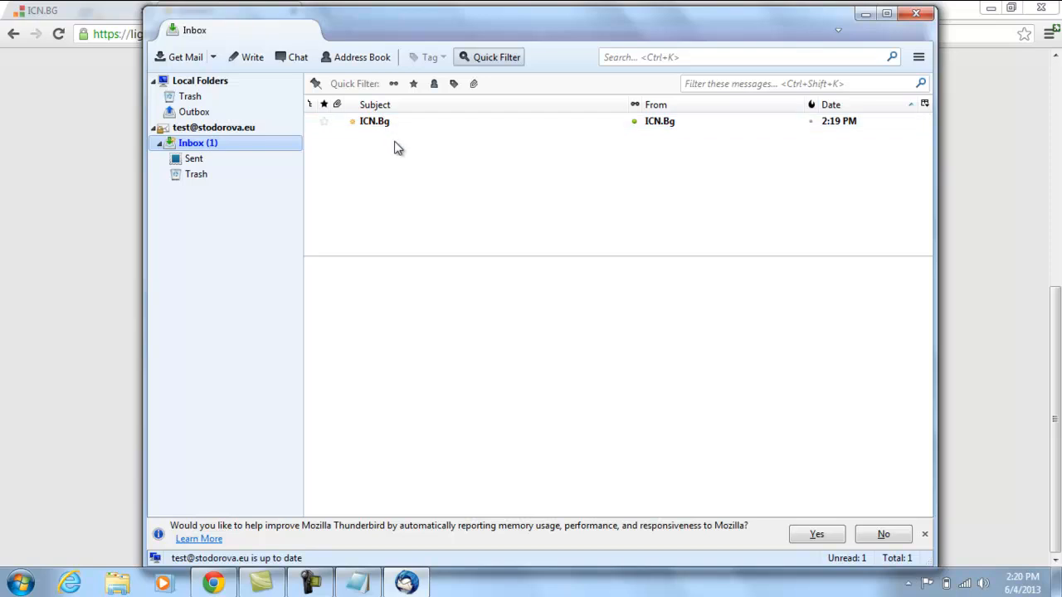
click(390, 124)
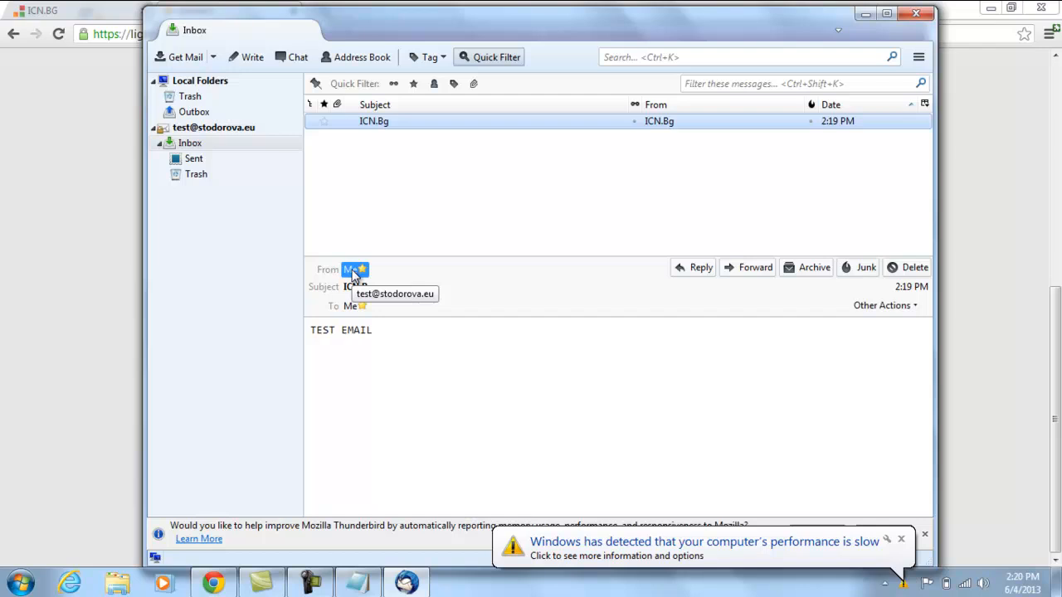
click(902, 540)
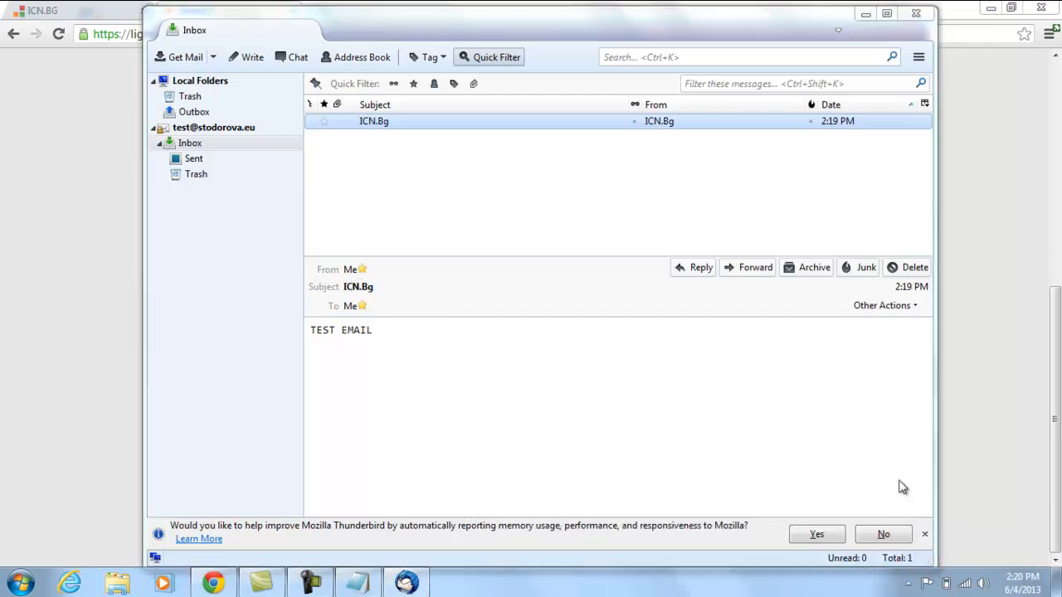
click(866, 14)
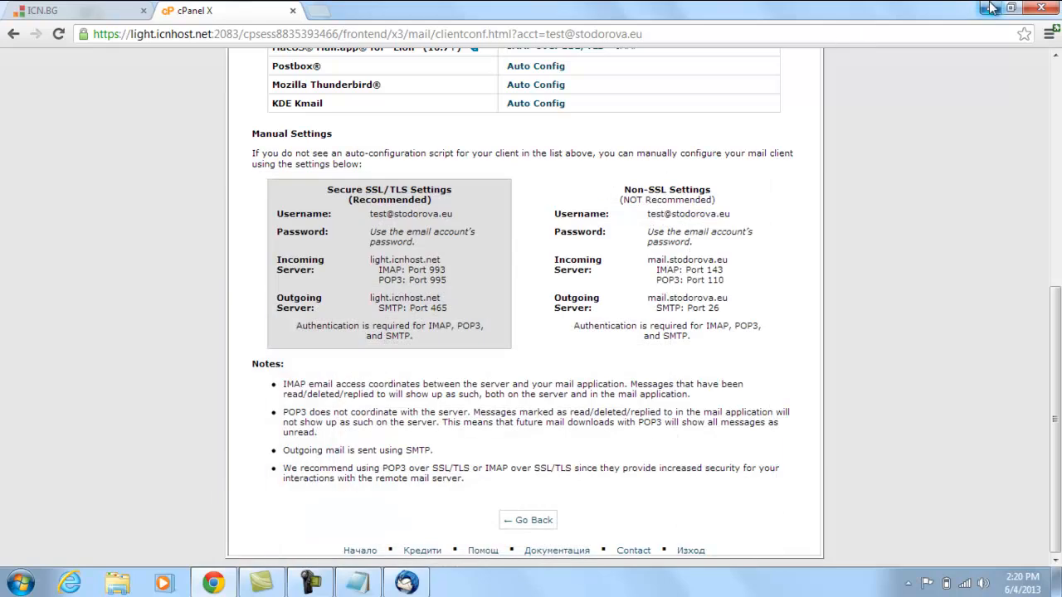
click(992, 9)
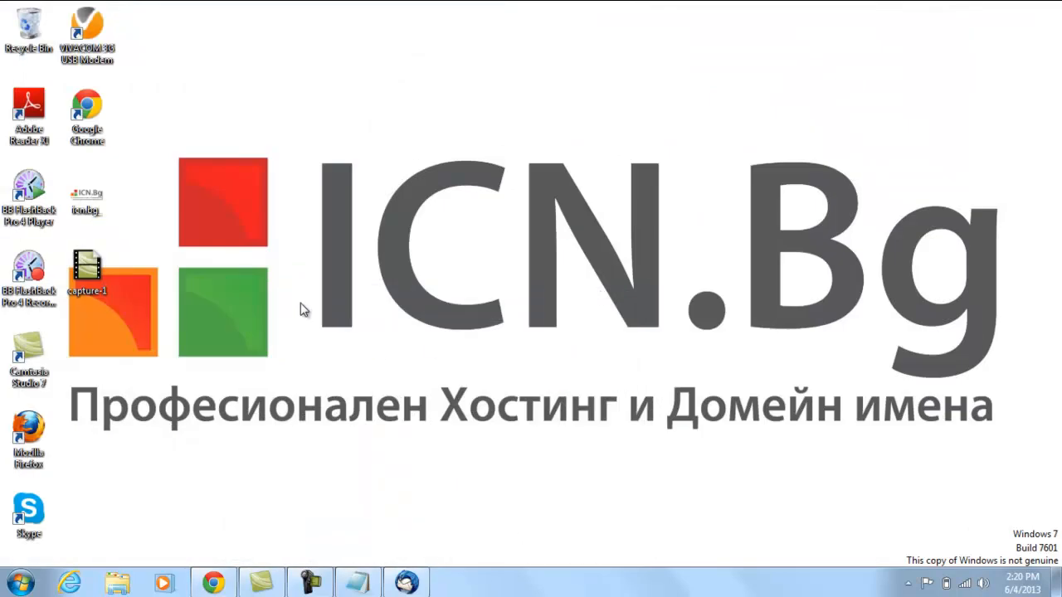